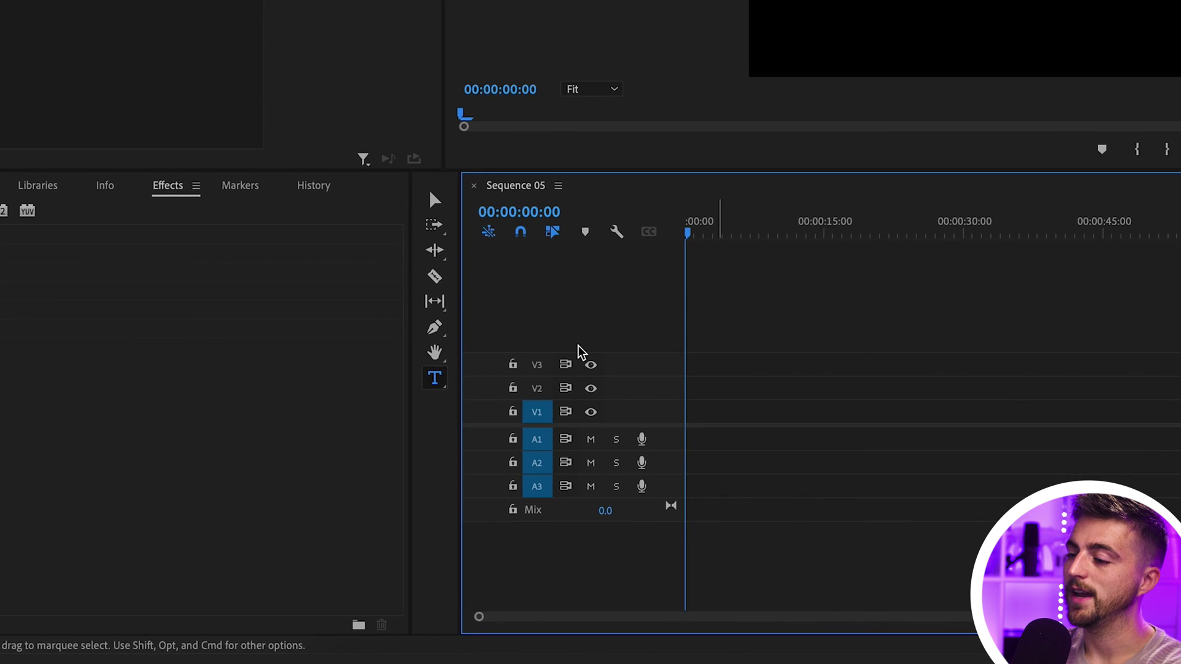
- Add a 'BROOKER FILMS' text title in the frame centre and save the project
{"action": "left_click", "coordinate": [443, 176]}
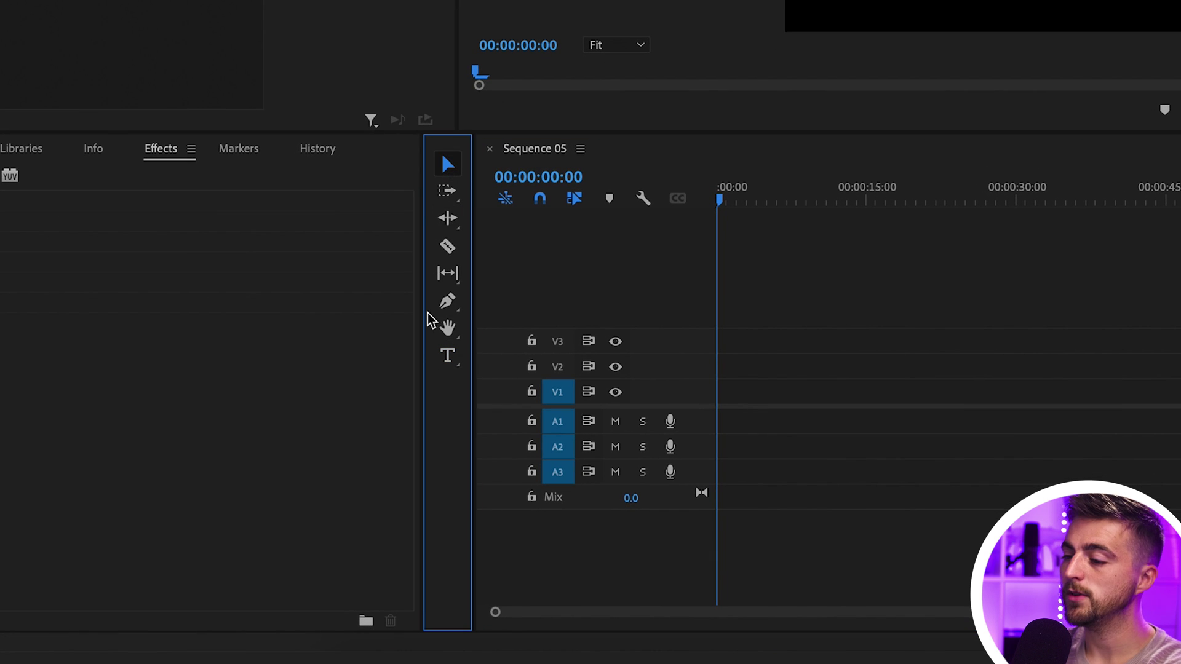
{"action": "left_click", "coordinate": [448, 356]}
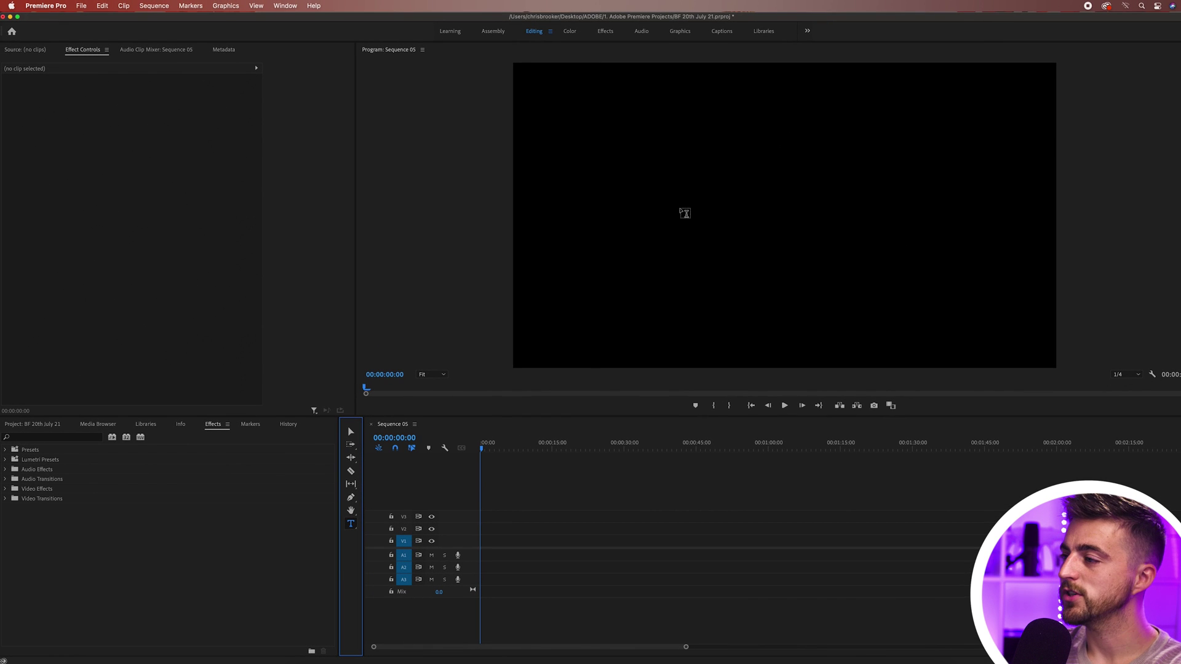
{"action": "left_click", "coordinate": [687, 206]}
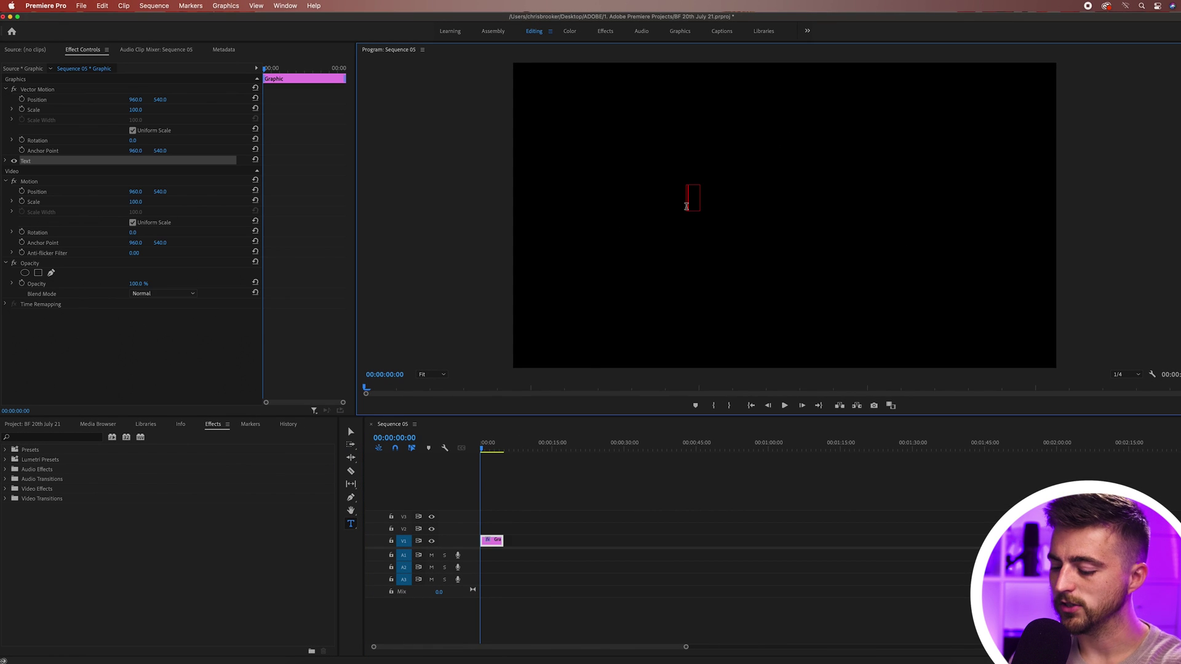
{"action": "type", "text": "BROOKER FILMS"}
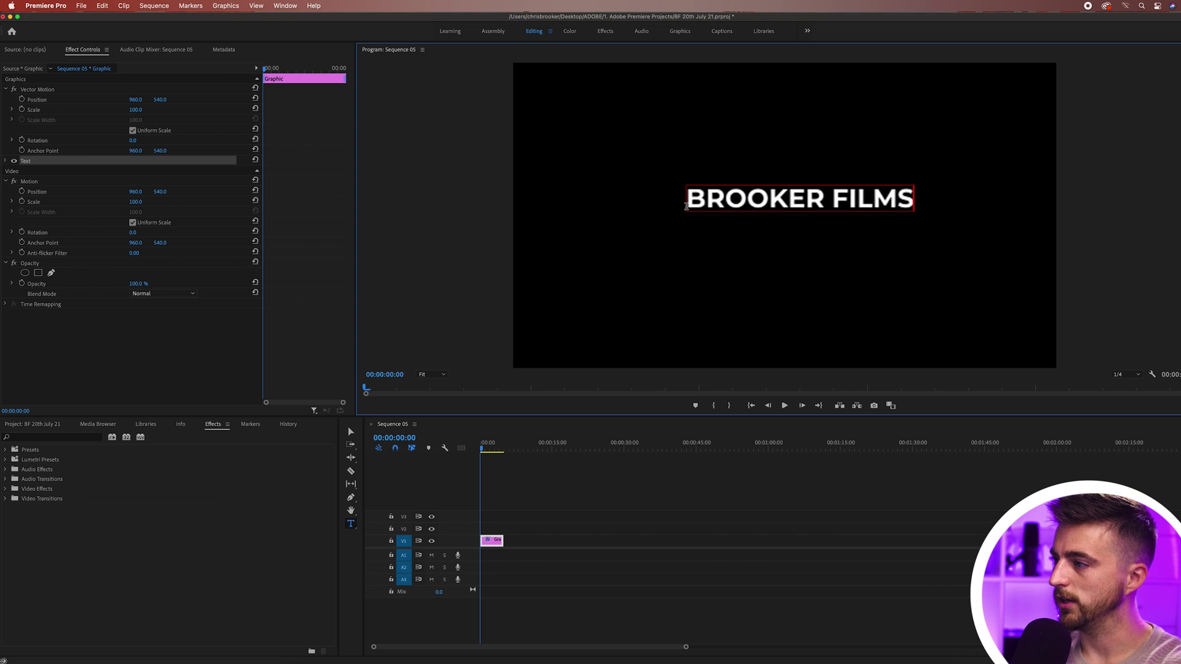
{"action": "key", "text": "super+a"}
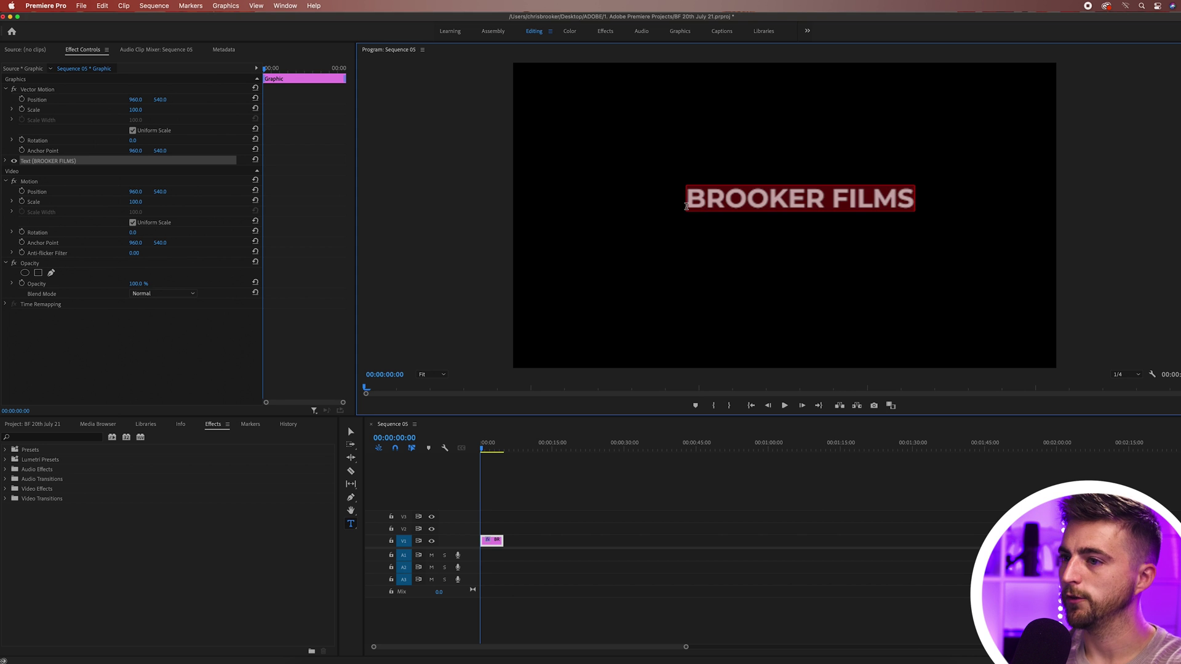
{"action": "left_click", "coordinate": [810, 191]}
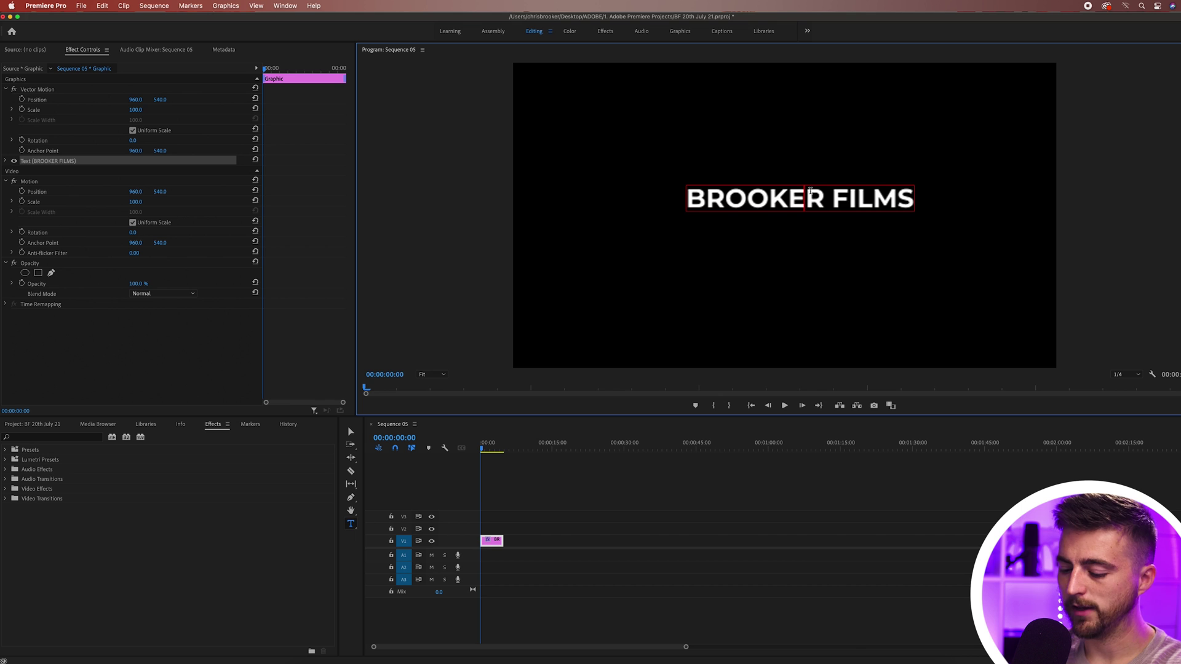
{"action": "key", "text": "super+s"}
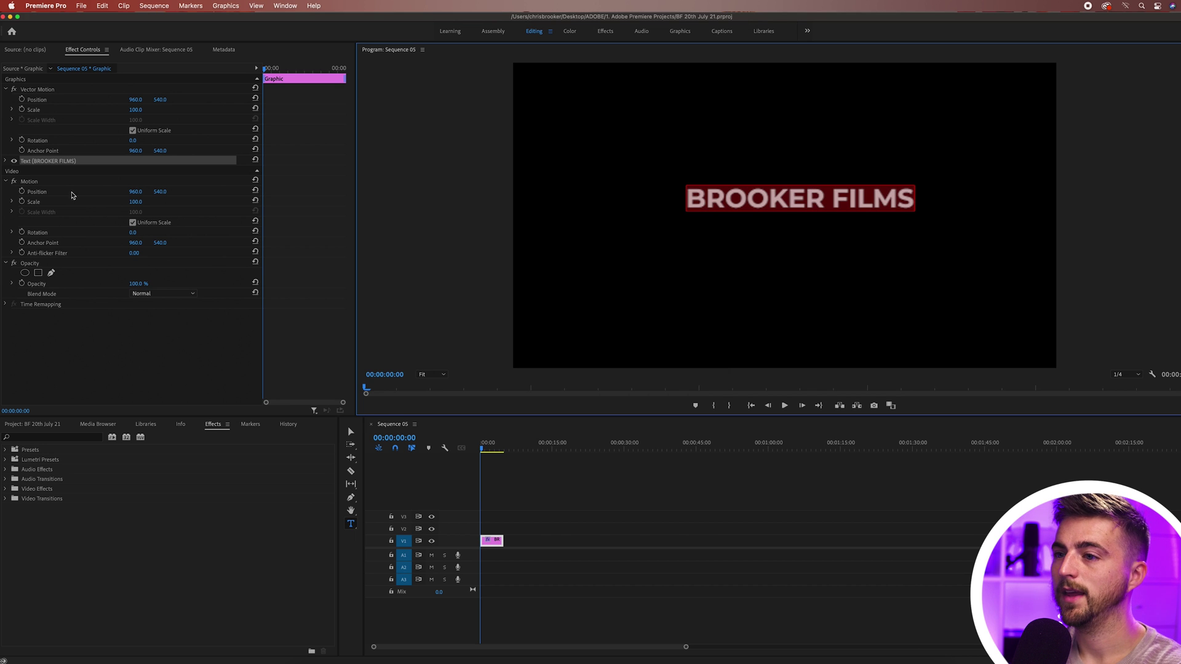
- Set the title to Montserrat Bold, size 155, center-aligned horizontally and vertically
{"action": "left_click", "coordinate": [91, 49]}
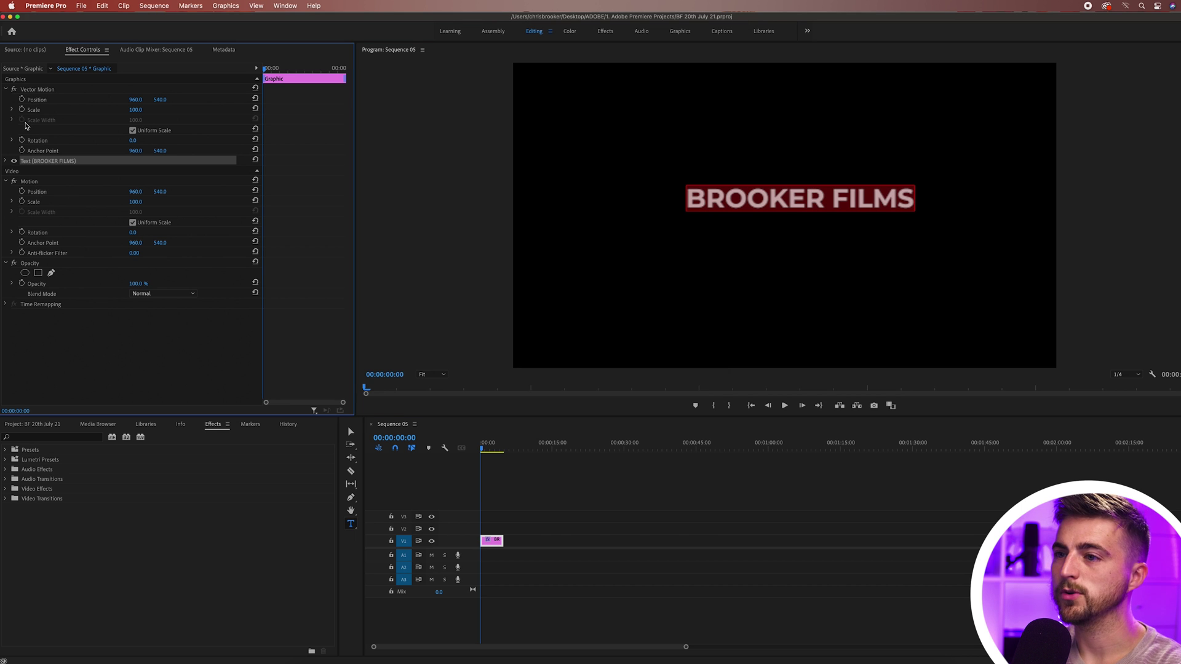
{"action": "left_click", "coordinate": [6, 161]}
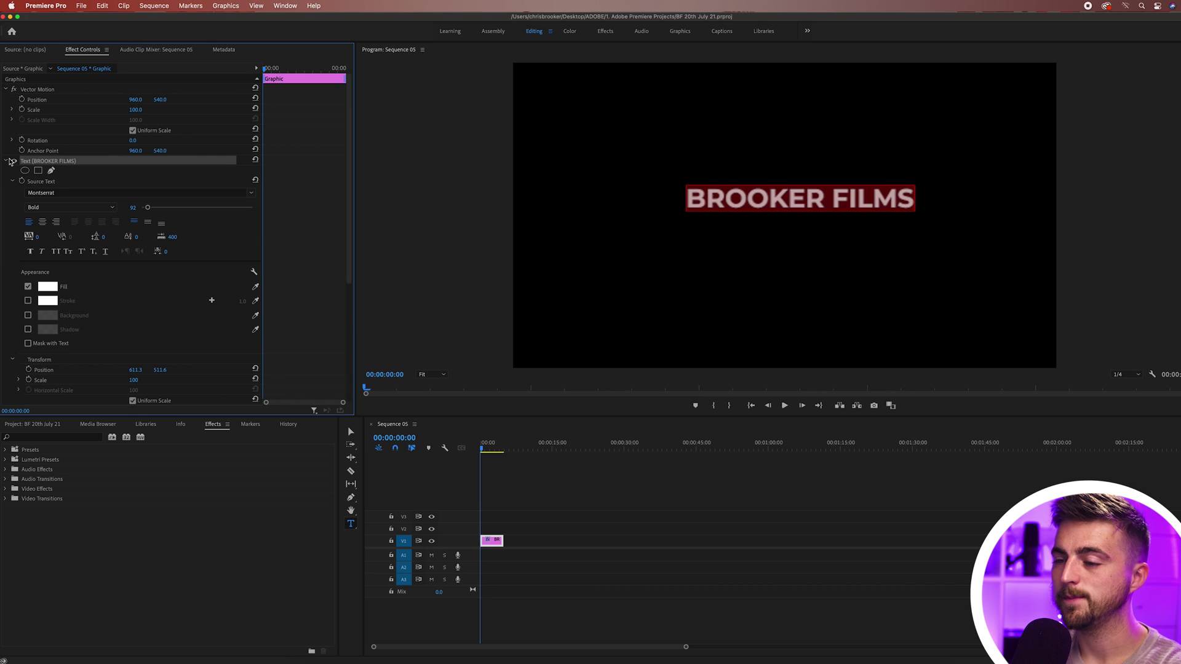
{"action": "left_click", "coordinate": [85, 193]}
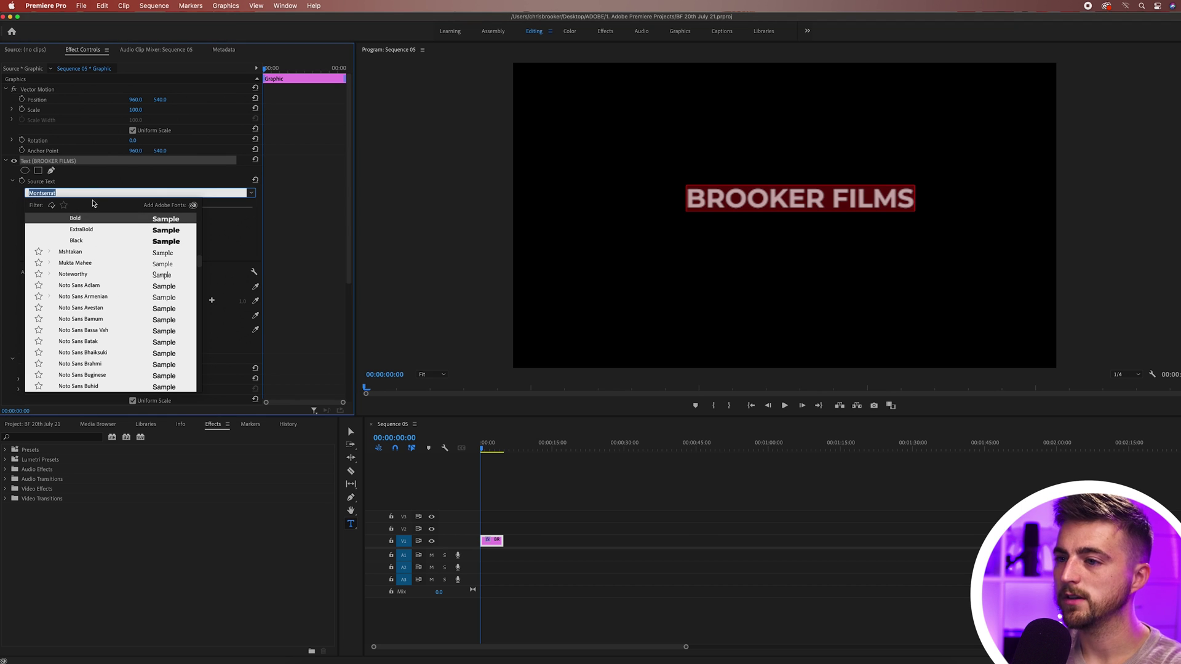
{"action": "key", "text": "Escape"}
{"action": "left_click", "coordinate": [62, 207]}
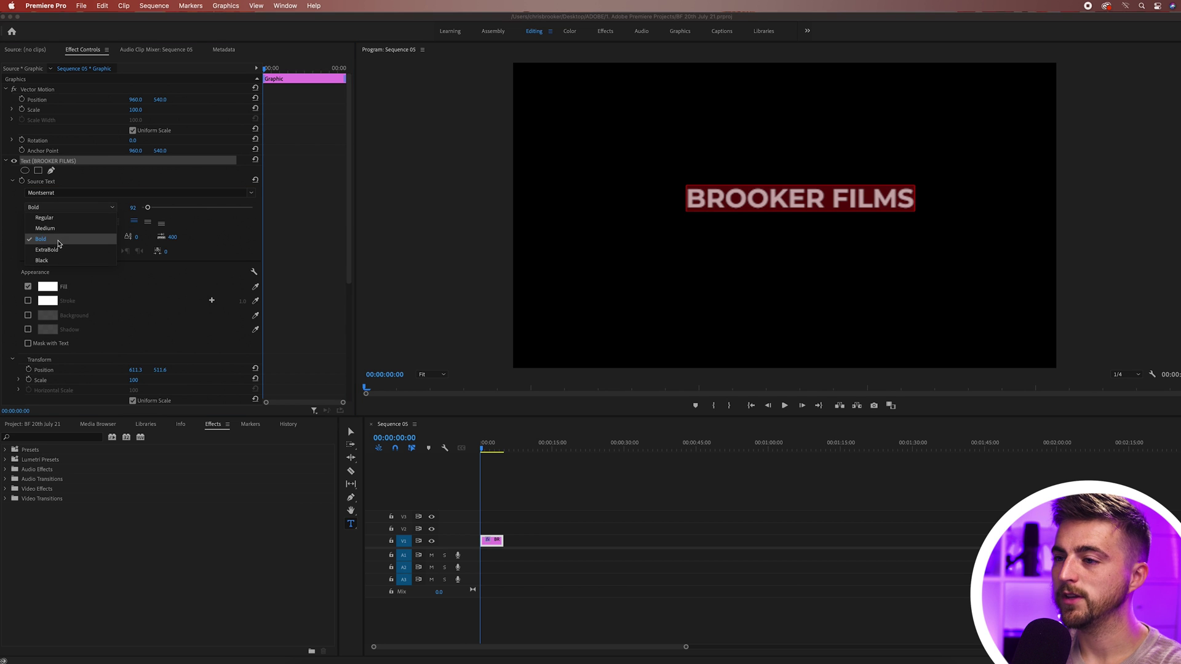
{"action": "left_click", "coordinate": [179, 209]}
{"action": "left_click_drag", "start_coordinate": [149, 210], "coordinate": [152, 208]}
{"action": "left_click", "coordinate": [42, 222]}
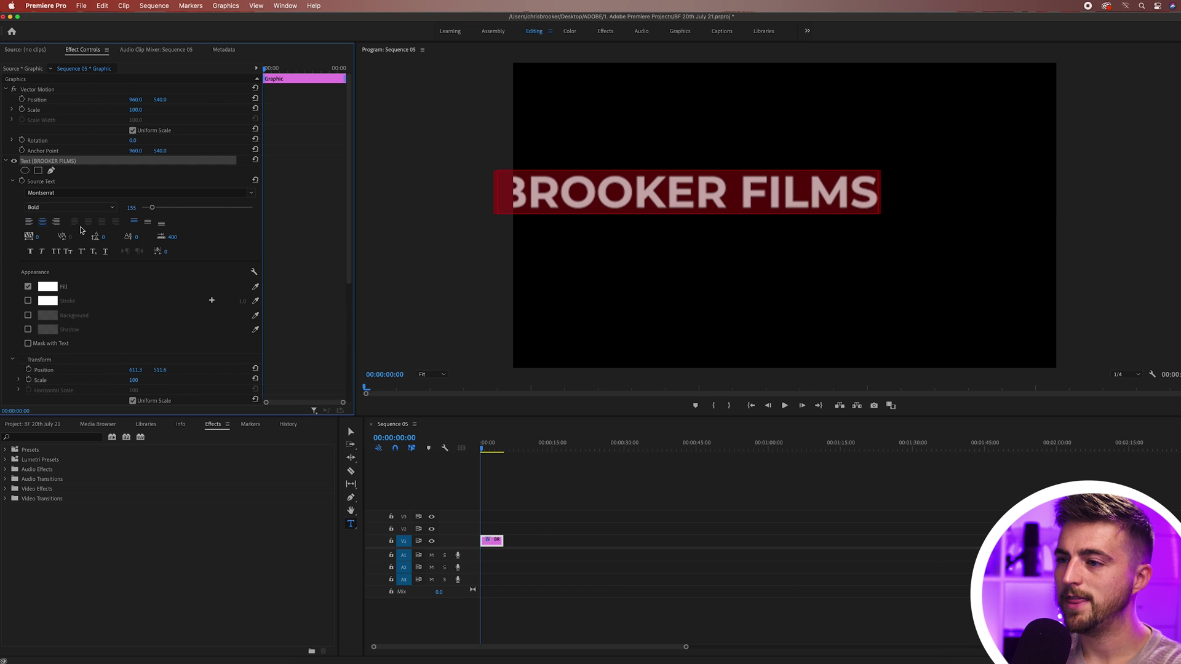
{"action": "left_click", "coordinate": [147, 224]}
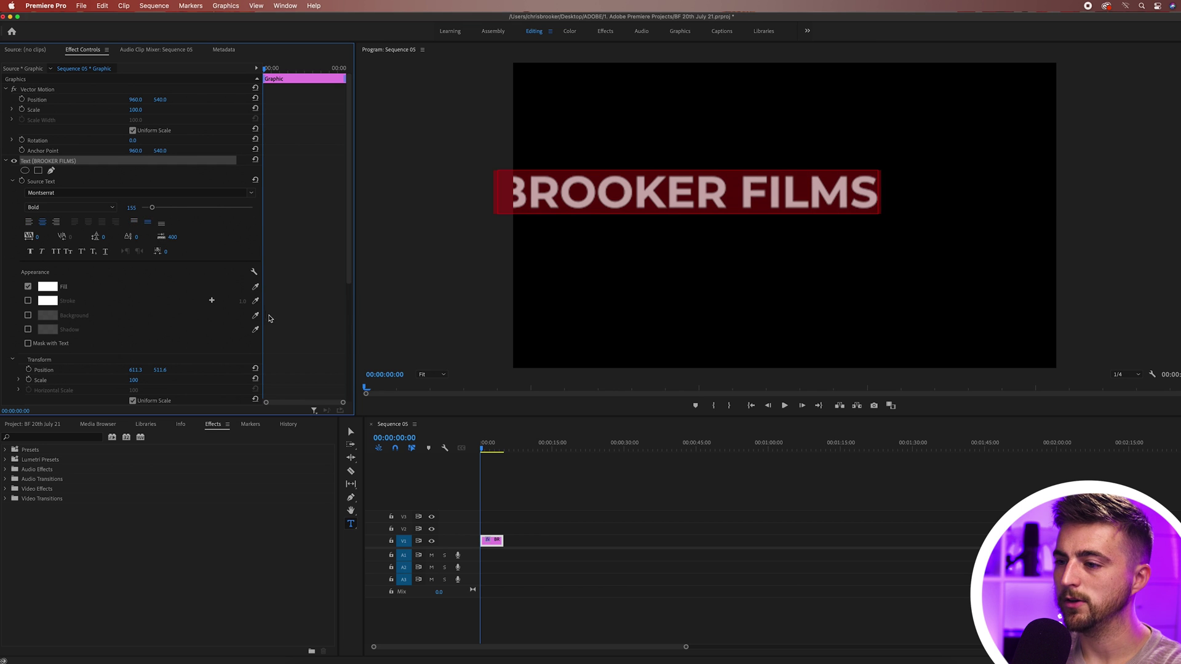
- Reset the text position to 960, 540, then move the title down to Y 587
{"action": "scroll", "coordinate": [273, 326], "scroll_direction": "down", "scroll_amount": 3}
{"action": "scroll", "coordinate": [60, 264], "scroll_direction": "down", "scroll_amount": 1}
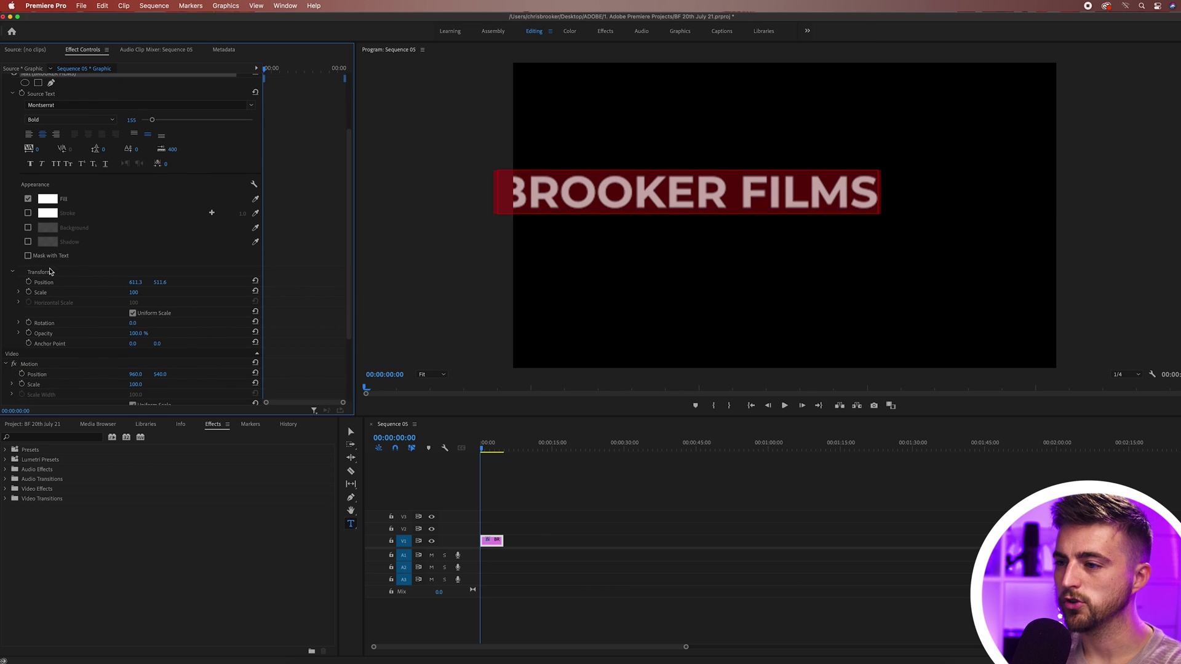
{"action": "left_click", "coordinate": [255, 281]}
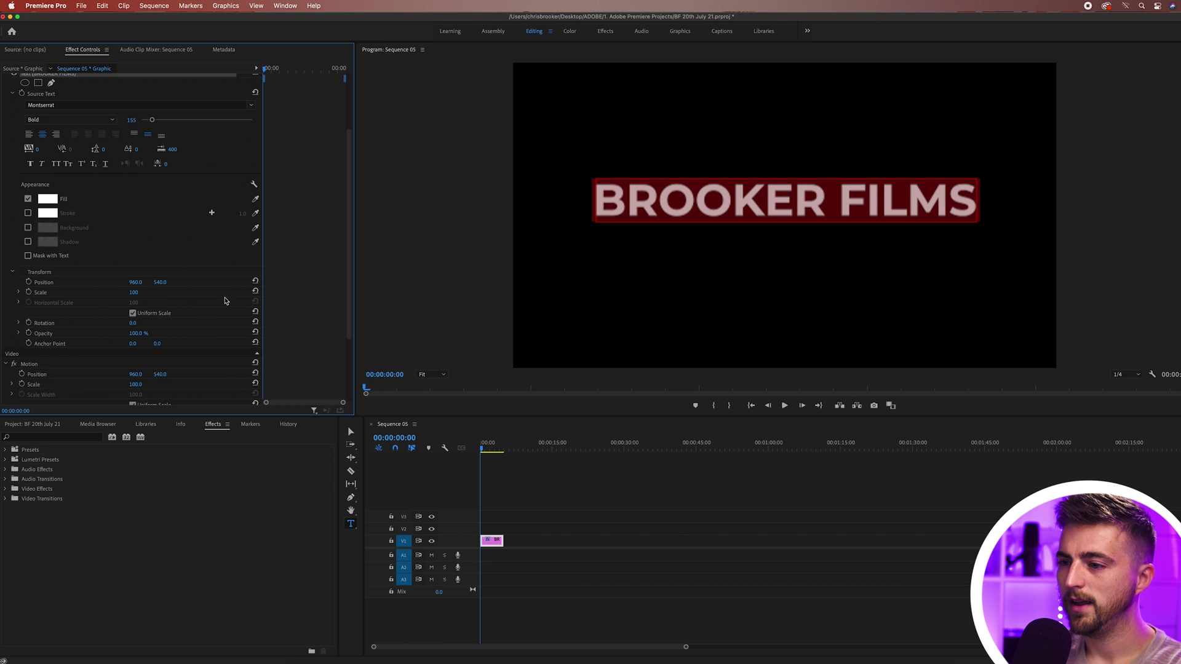
{"action": "scroll", "coordinate": [330, 301], "scroll_direction": "up", "scroll_amount": 3}
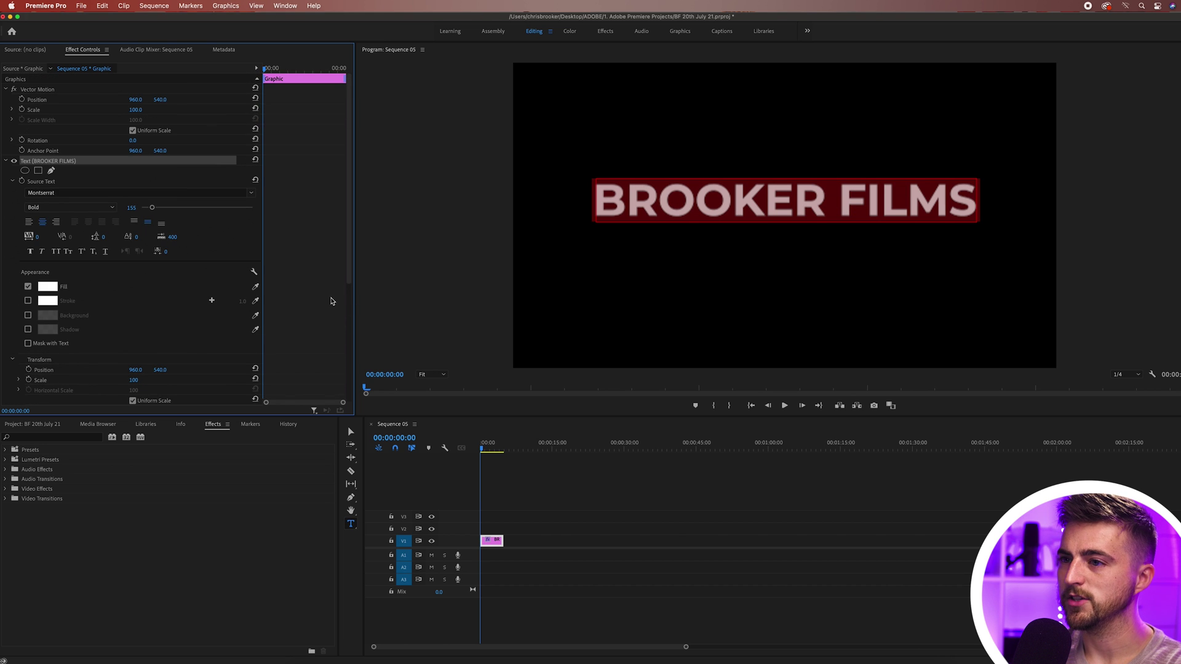
{"action": "left_click_drag", "start_coordinate": [158, 102], "coordinate": [187, 102]}
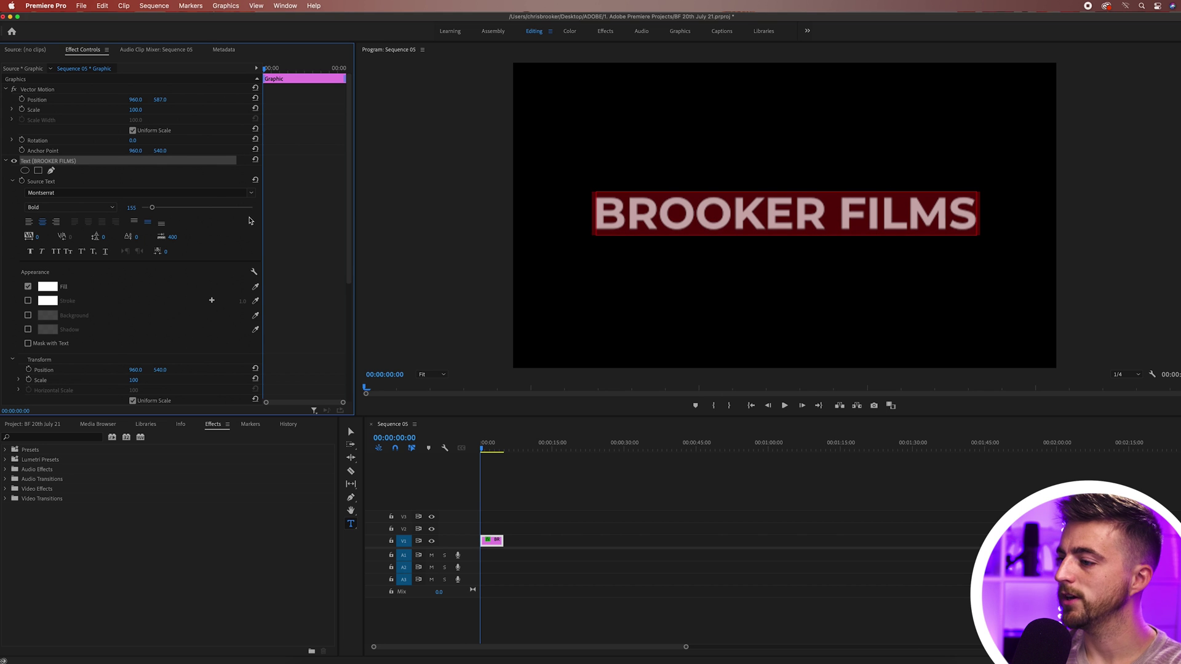
- Show the title's motion bounds, test a rotation on it, then undo back to unrotated
{"action": "left_click", "coordinate": [640, 532]}
{"action": "left_click", "coordinate": [491, 540]}
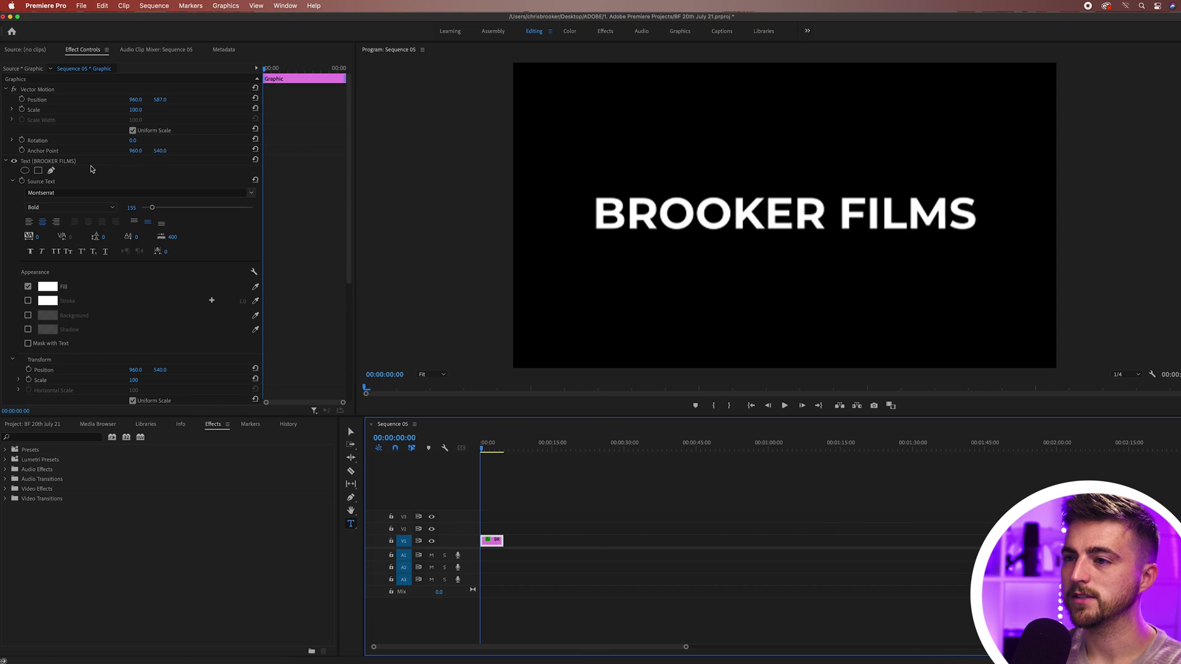
{"action": "left_click", "coordinate": [44, 90]}
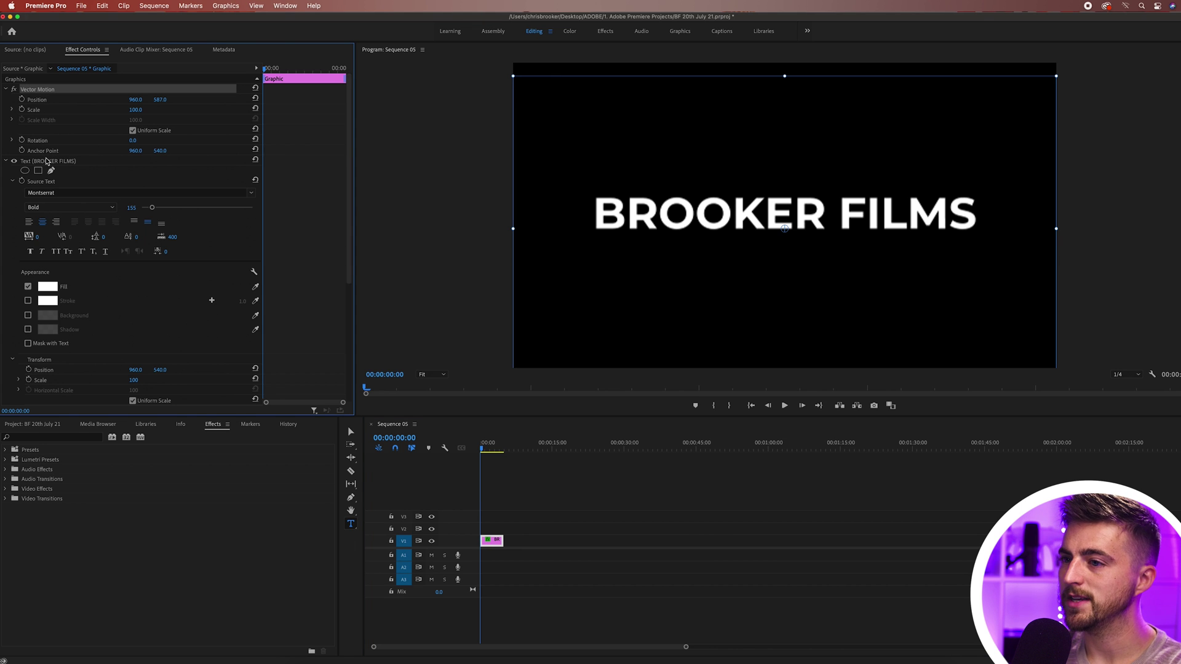
{"action": "left_click", "coordinate": [40, 153]}
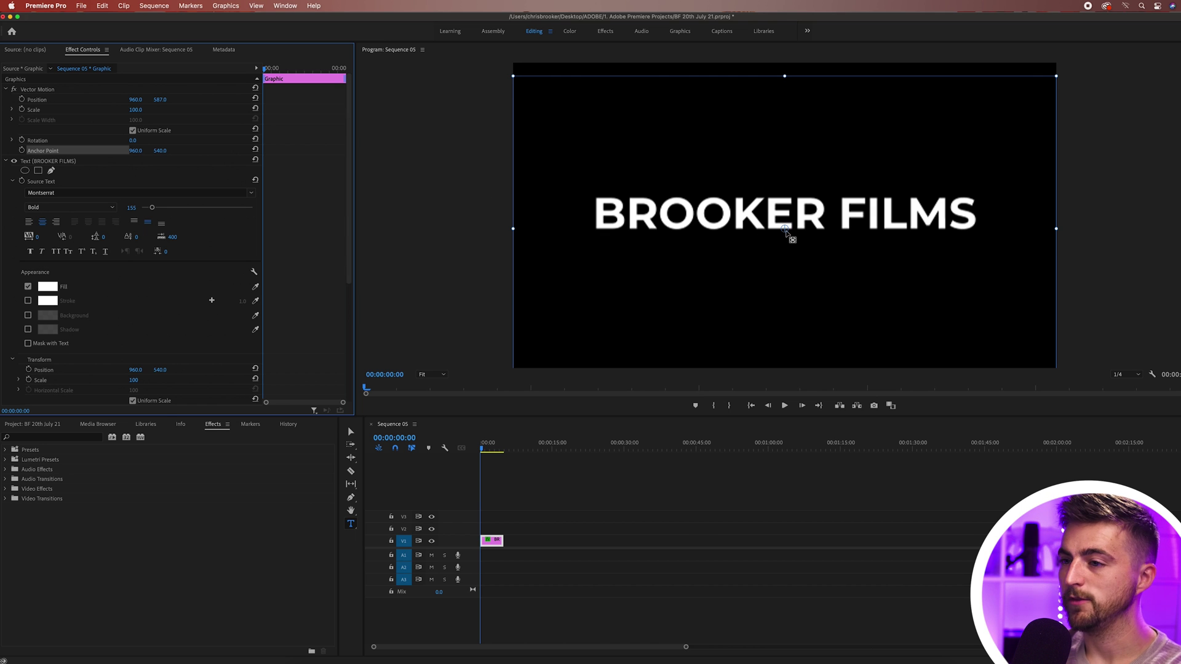
{"action": "mouse_move", "coordinate": [134, 143]}
{"action": "left_mouse_down"}
{"action": "mouse_move", "coordinate": [175, 151]}
{"action": "mouse_move", "coordinate": [117, 140]}
{"action": "left_mouse_up"}
{"action": "key", "text": "super+z"}
{"action": "key", "text": "super+z"}
{"action": "key", "text": "super+z"}
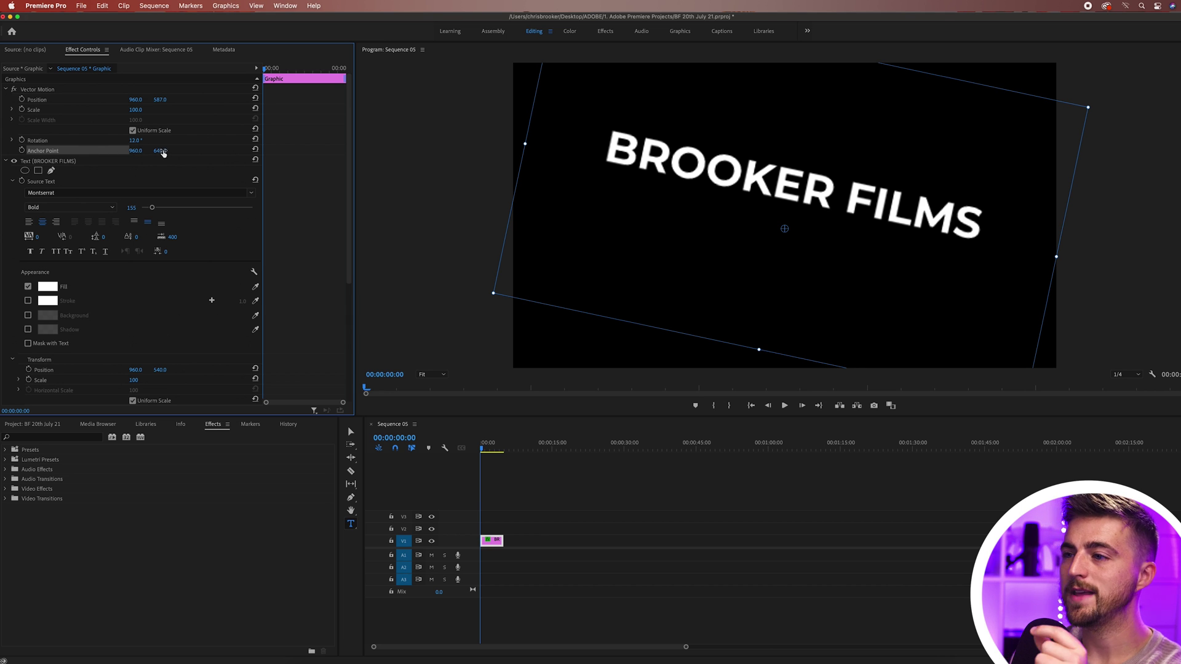
{"action": "key", "text": "super+z"}
- Set Vector Motion Anchor Point Y to 417 and Position Y to 460
{"action": "left_click_drag", "start_coordinate": [160, 150], "coordinate": [123, 150]}
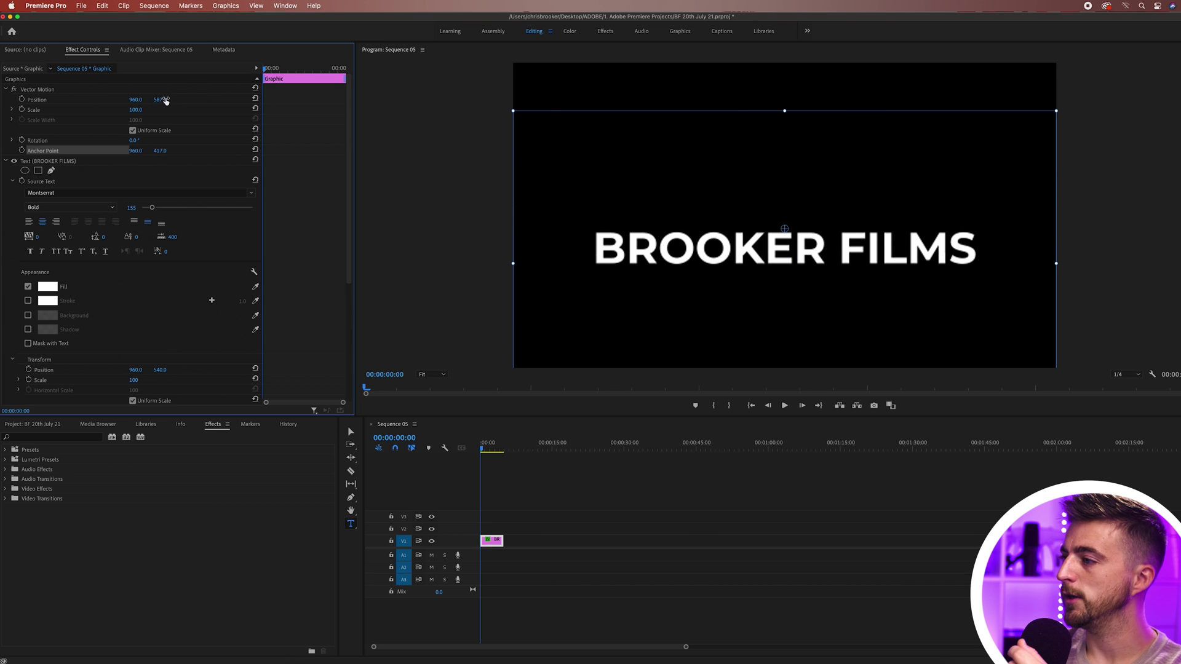
{"action": "left_click_drag", "start_coordinate": [160, 99], "coordinate": [120, 99]}
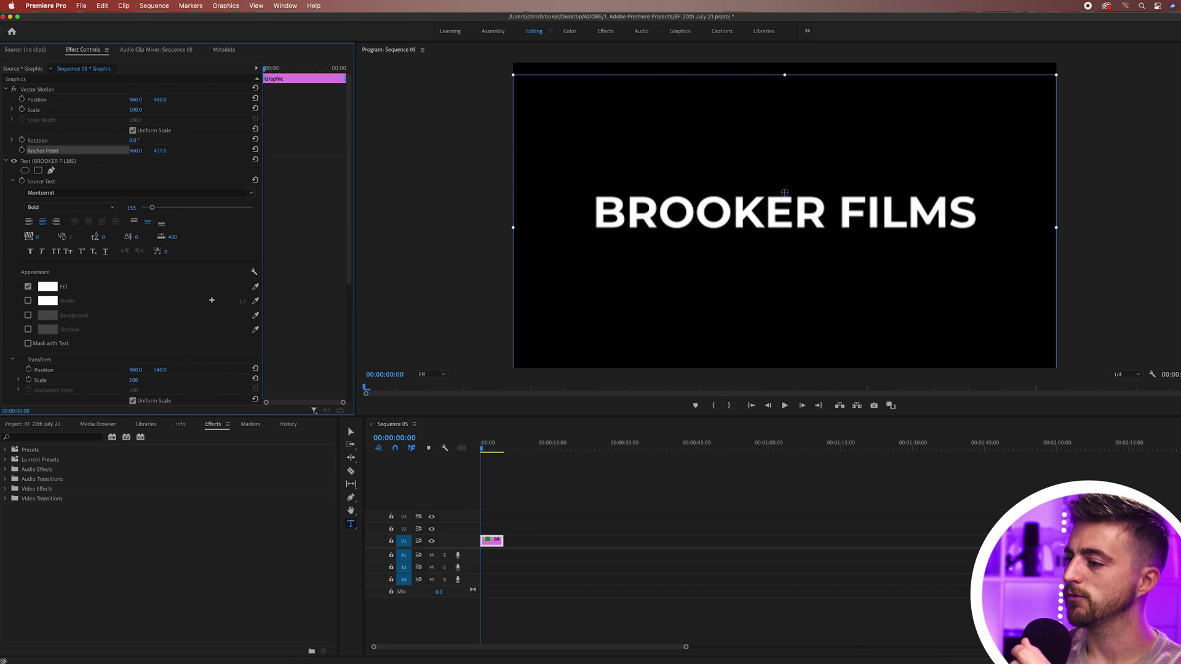
{"action": "left_click", "coordinate": [573, 527]}
{"action": "left_click", "coordinate": [495, 540]}
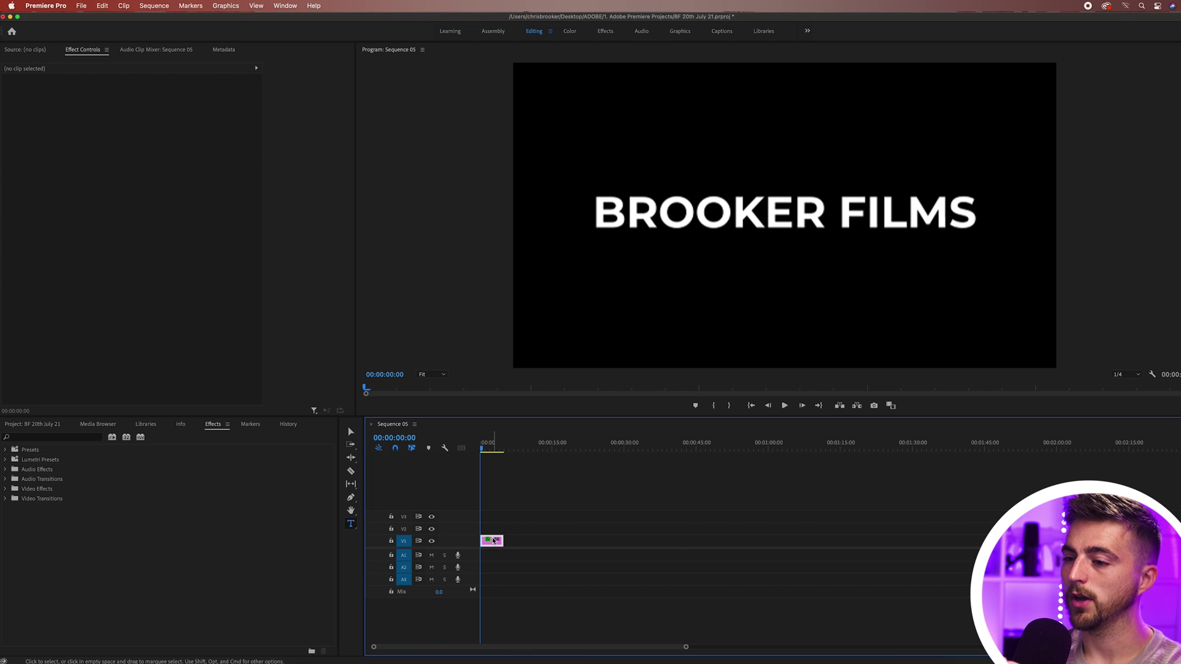
{"action": "left_click", "coordinate": [36, 442]}
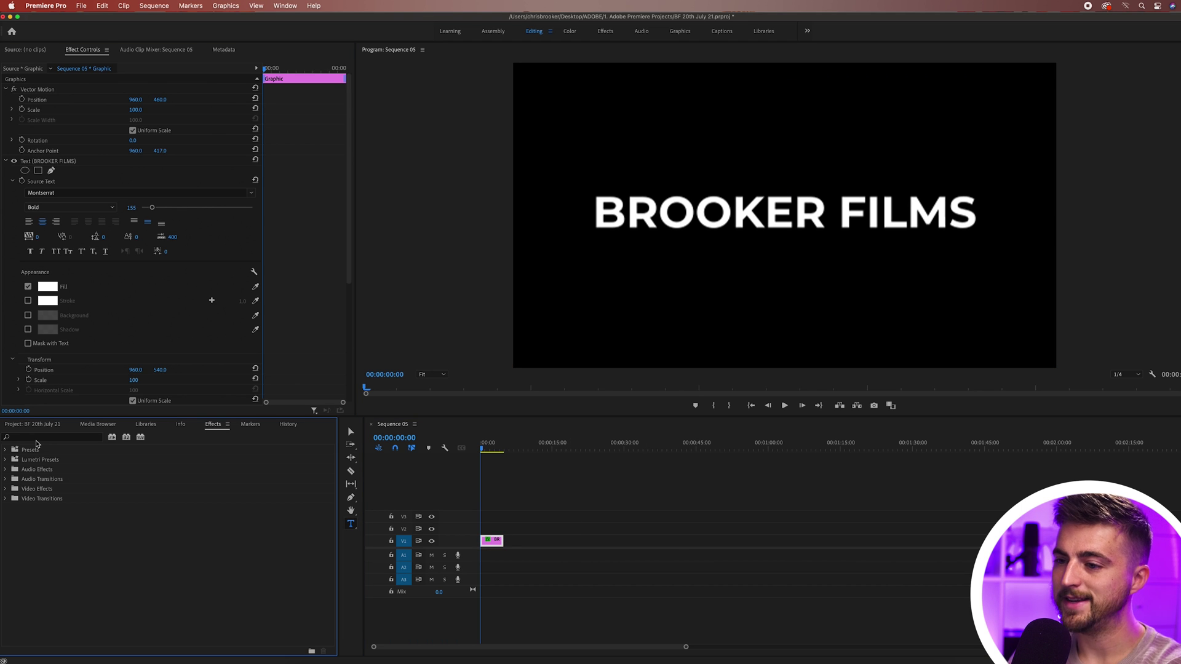
{"action": "left_click", "coordinate": [37, 438]}
{"action": "type", "text": "basic"}
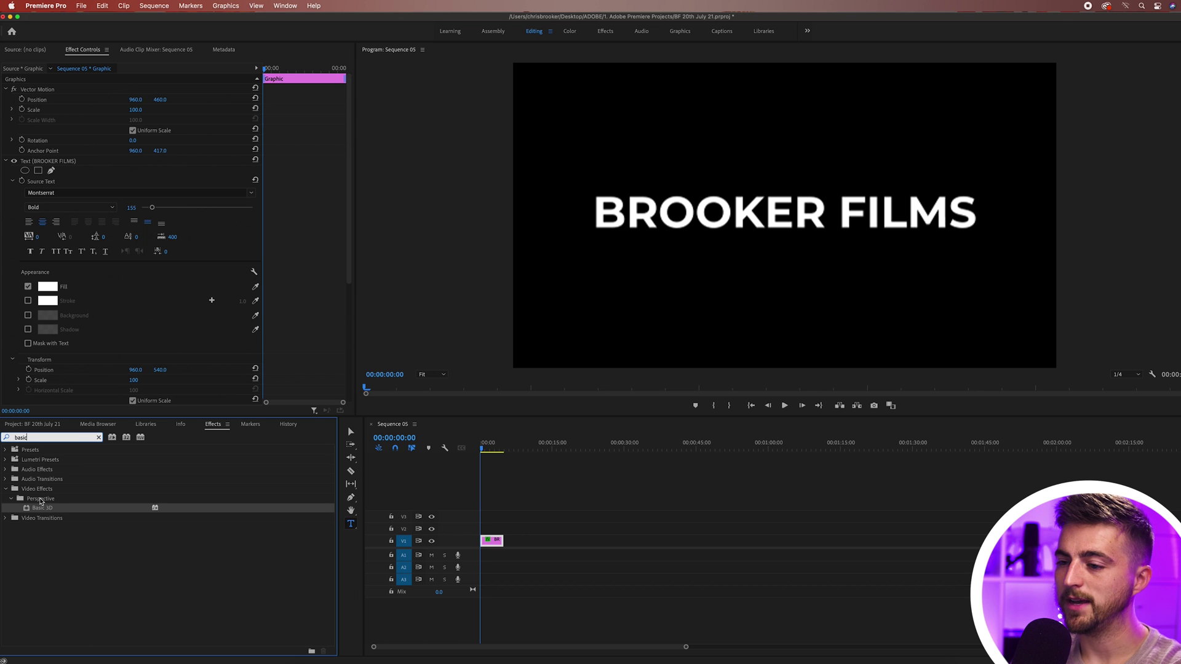
{"action": "left_click_drag", "start_coordinate": [50, 513], "coordinate": [495, 540]}
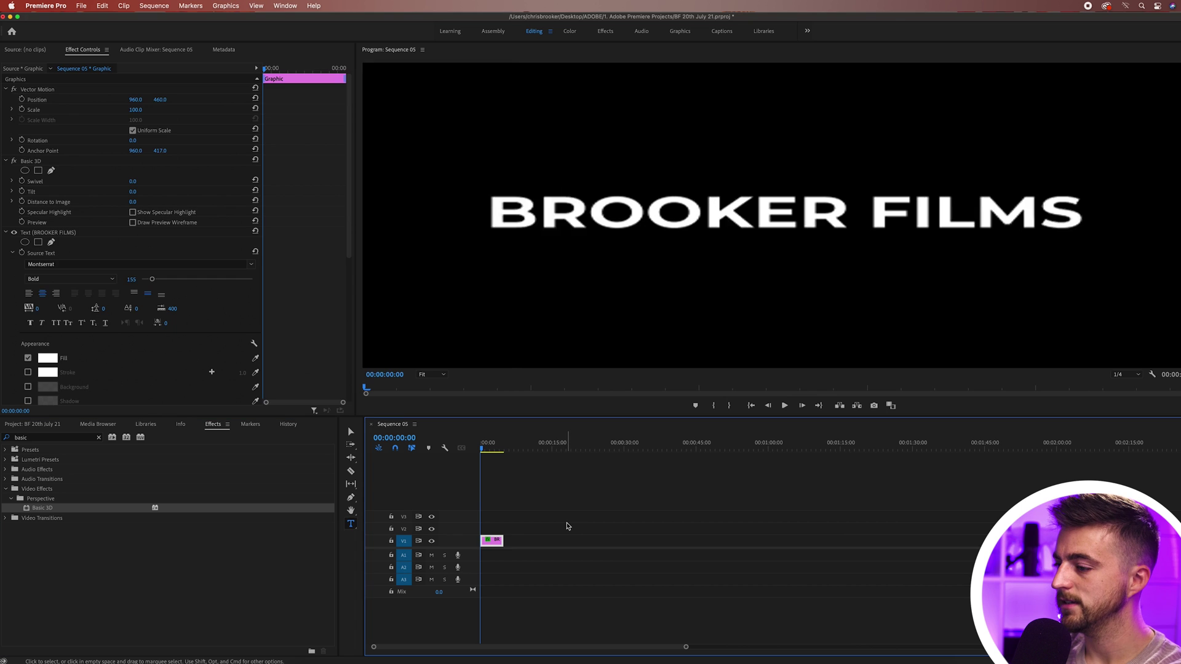
{"action": "key", "text": "="}
{"action": "scroll", "coordinate": [323, 315], "scroll_direction": "down", "scroll_amount": 3}
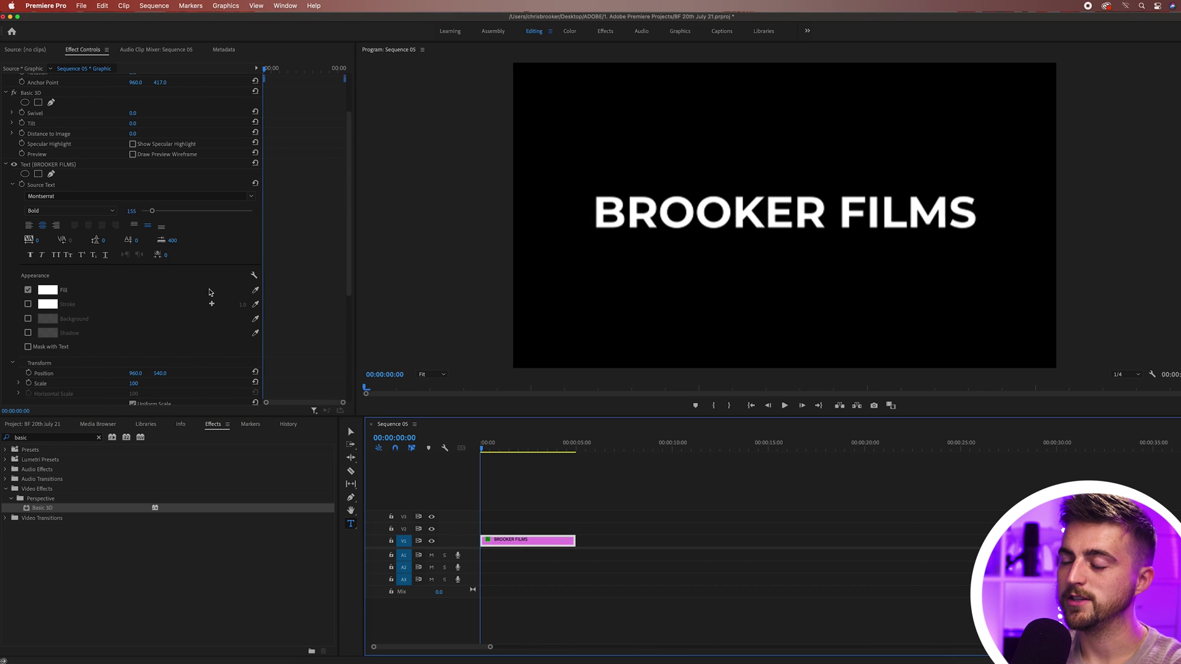
{"action": "scroll", "coordinate": [61, 151], "scroll_direction": "up", "scroll_amount": 3}
{"action": "left_click", "coordinate": [41, 185]}
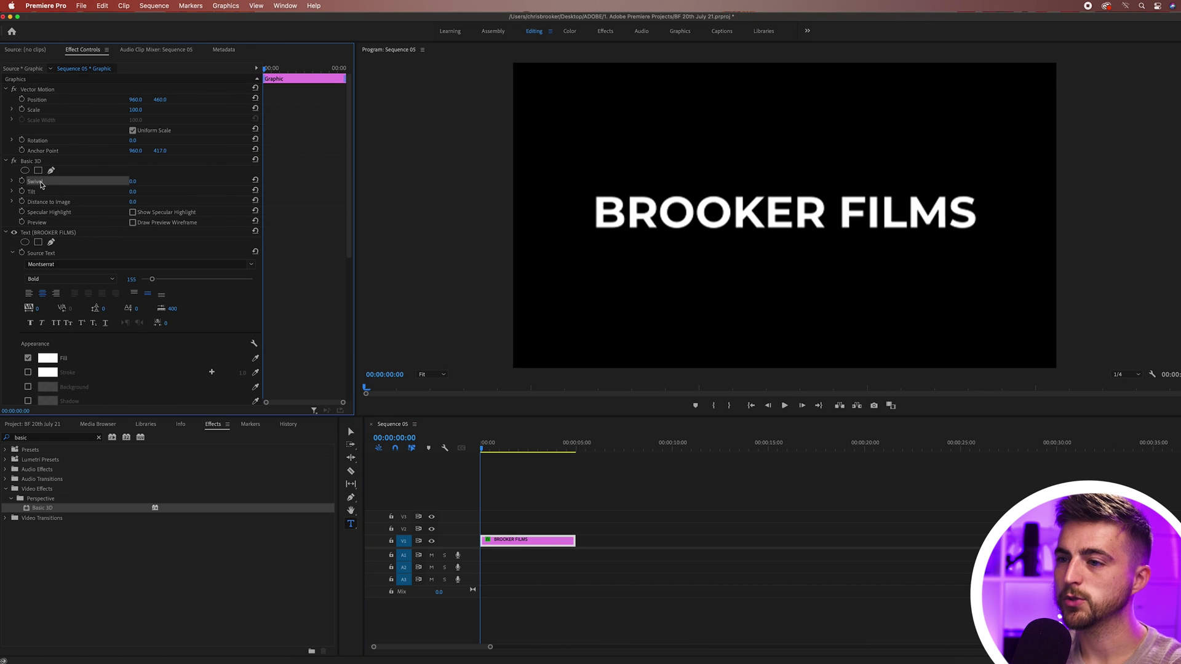
{"action": "left_click", "coordinate": [133, 181]}
{"action": "type", "text": "35"}
{"action": "key", "text": "Tab"}
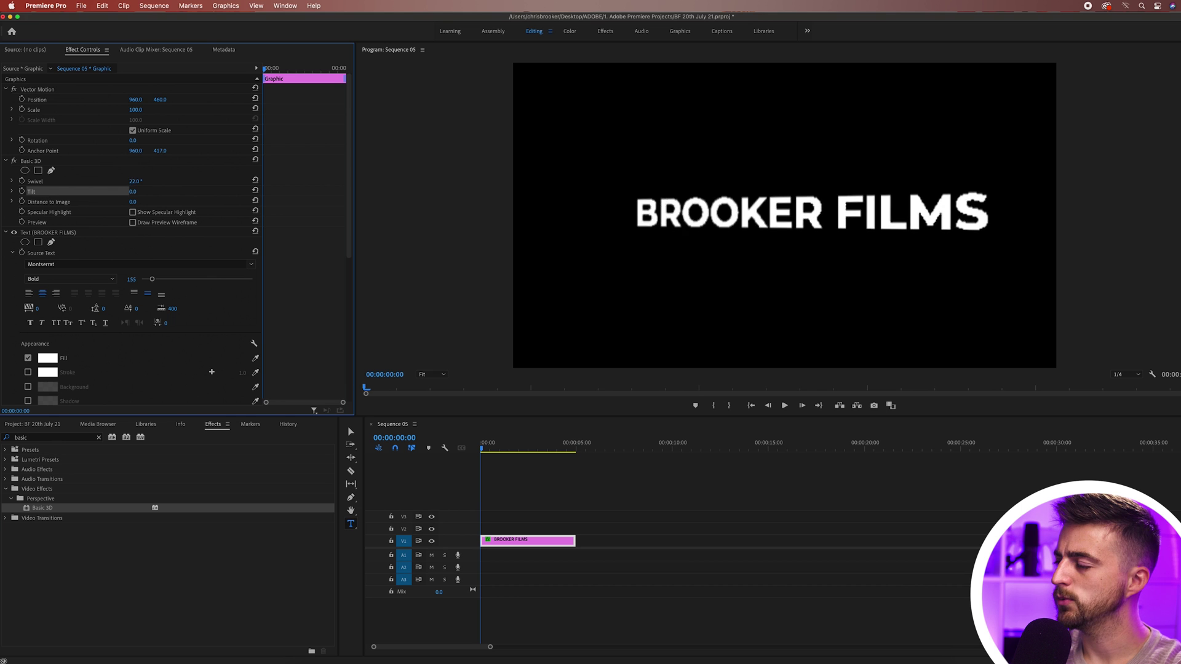
{"action": "key", "text": "super+z"}
{"action": "key", "text": "super+shift+z"}
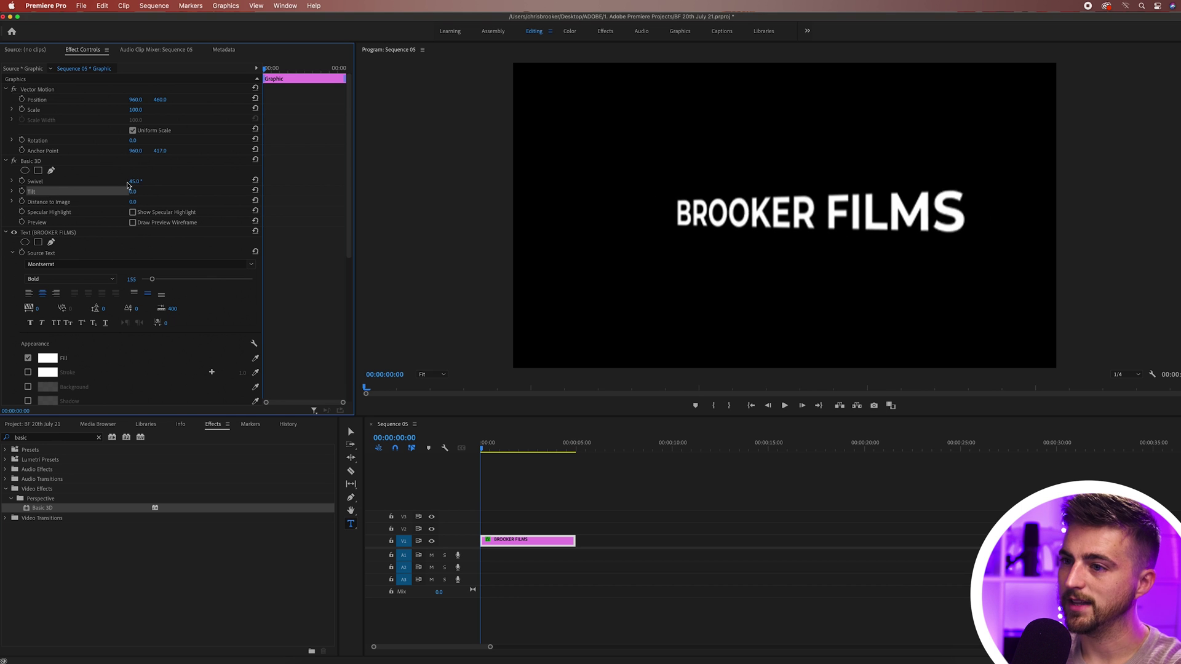
{"action": "key", "text": "super+z"}
{"action": "mouse_move", "coordinate": [147, 194]}
{"action": "left_mouse_down"}
{"action": "mouse_move", "coordinate": [106, 194]}
{"action": "mouse_move", "coordinate": [150, 193]}
{"action": "left_mouse_up"}
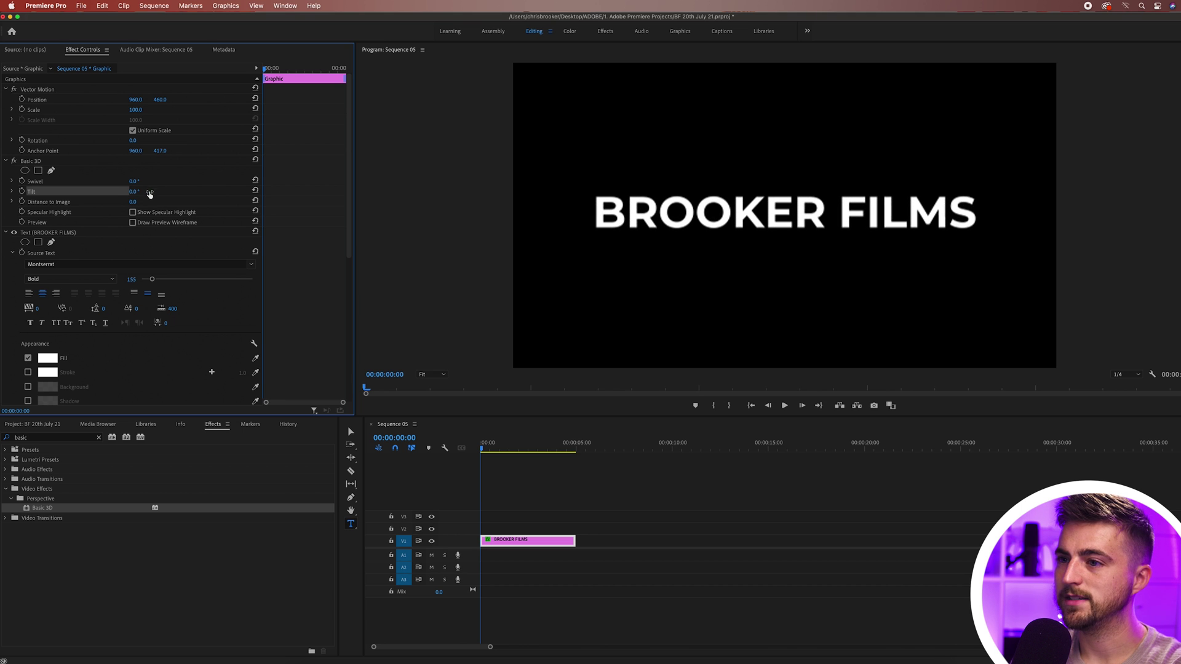
- Lower Anchor Point Y to 344 and keyframe Tilt at 90° on the first frame
{"action": "left_click", "coordinate": [41, 150]}
{"action": "left_click_drag", "start_coordinate": [161, 151], "coordinate": [116, 151]}
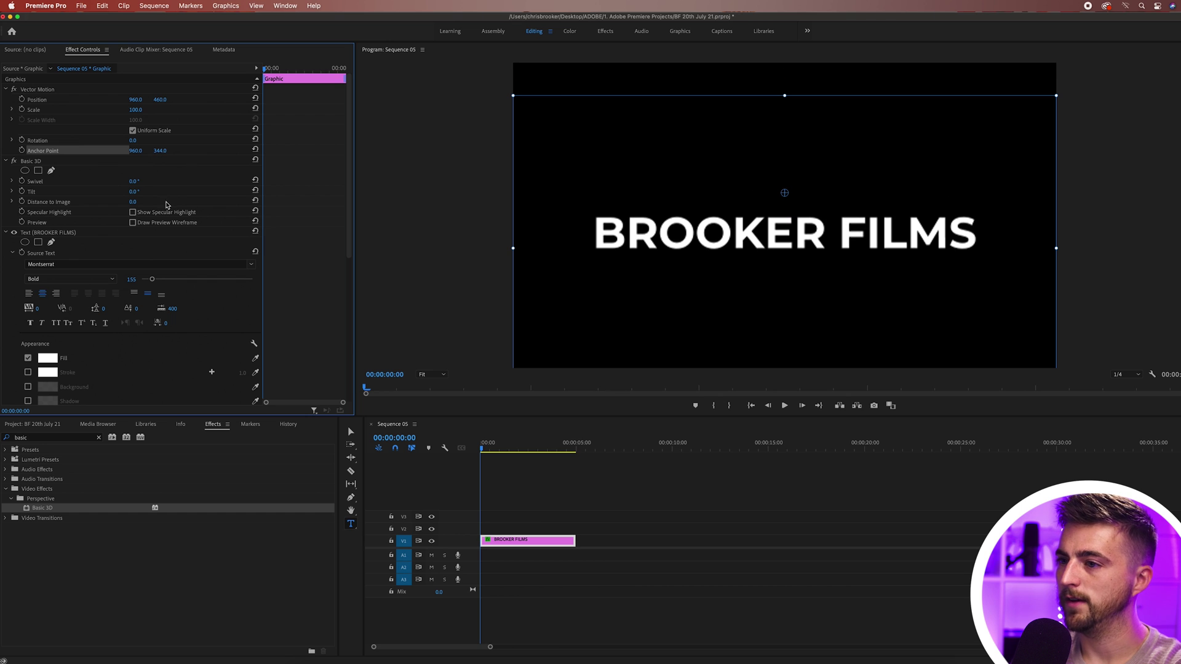
{"action": "left_click_drag", "start_coordinate": [136, 194], "coordinate": [179, 195]}
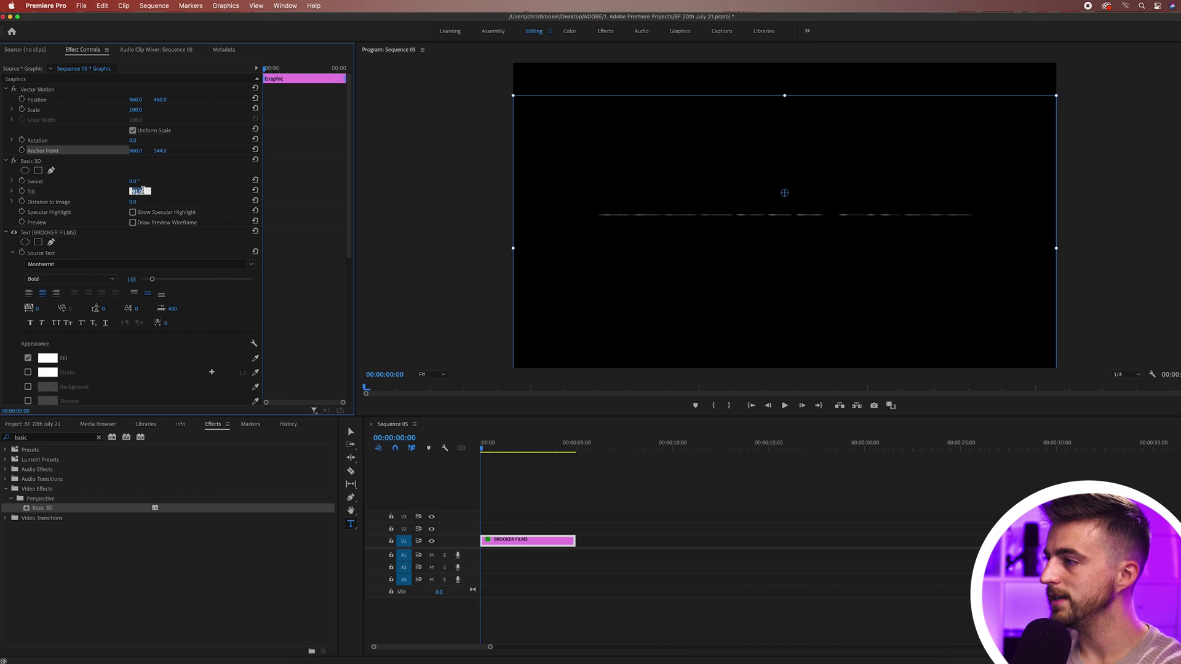
{"action": "type", "text": "90"}
{"action": "key", "text": "Return"}
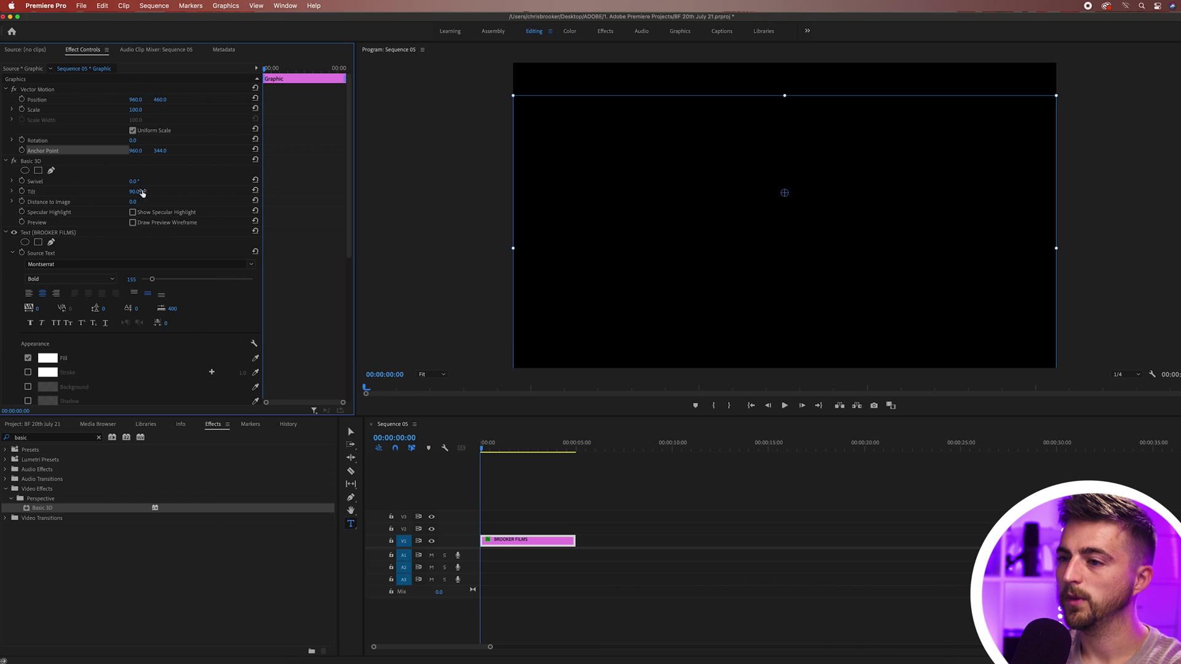
{"action": "left_click", "coordinate": [22, 192]}
- Add a -54° Tilt keyframe at 10 frames in
{"action": "left_click", "coordinate": [614, 494]}
{"action": "key", "text": "equal"}
{"action": "key", "text": "equal"}
{"action": "key", "text": "equal"}
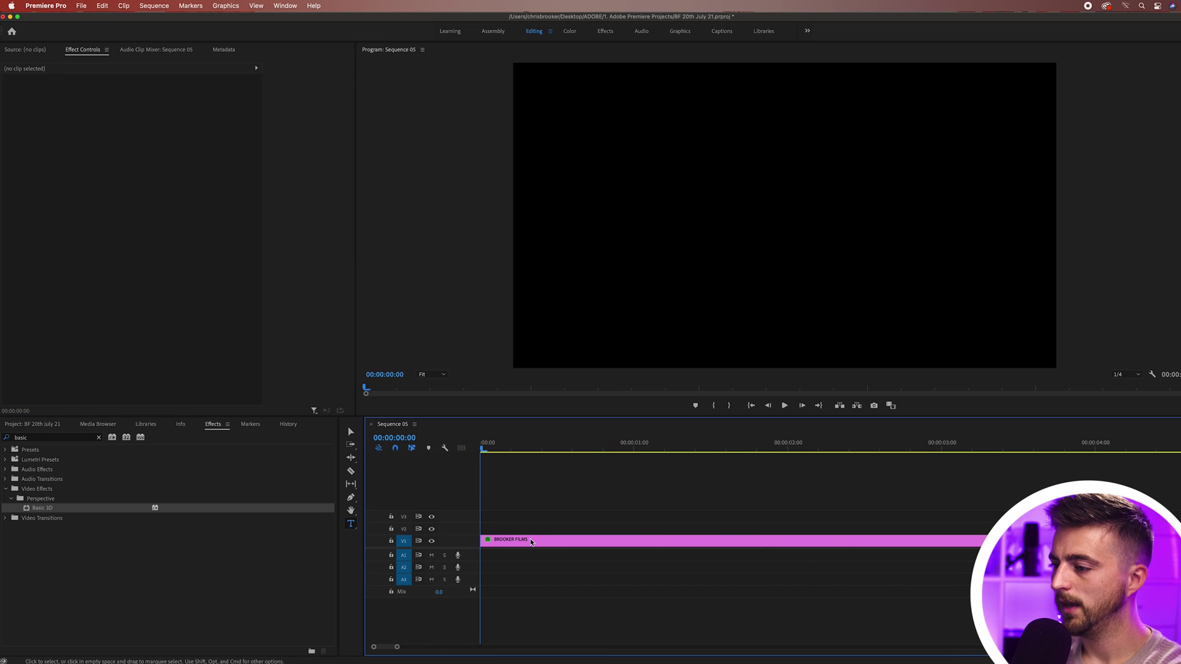
{"action": "left_click_drag", "start_coordinate": [489, 447], "coordinate": [540, 448]}
{"action": "left_click", "coordinate": [138, 192]}
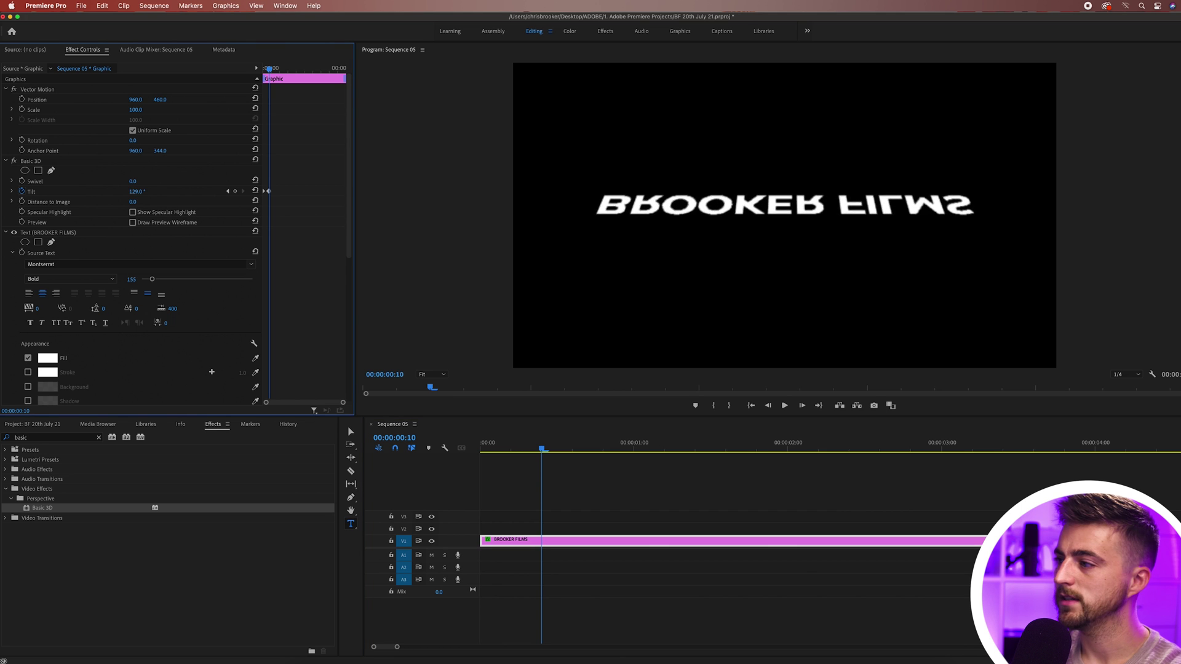
{"action": "left_click_drag", "start_coordinate": [137, 192], "coordinate": [133, 192]}
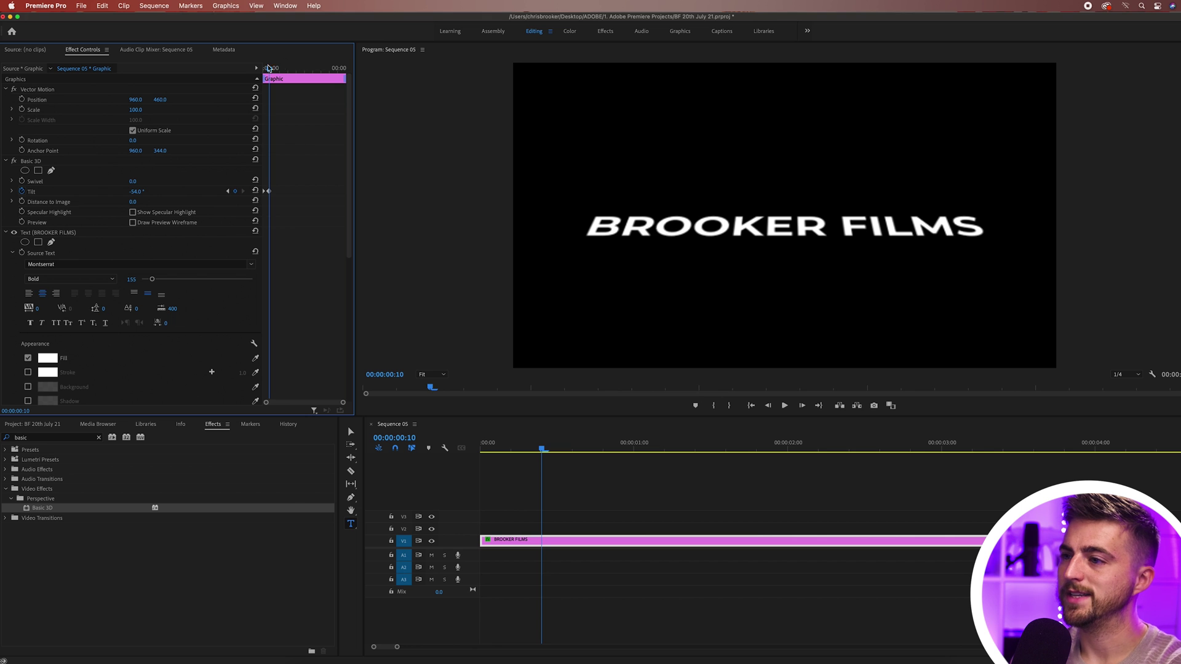
- Add further Tilt keyframes around 01:21, swinging the title back to 19°
{"action": "mouse_move", "coordinate": [269, 69]}
{"action": "left_mouse_down"}
{"action": "mouse_move", "coordinate": [280, 69]}
{"action": "mouse_move", "coordinate": [259, 69]}
{"action": "mouse_move", "coordinate": [286, 69]}
{"action": "left_mouse_up"}
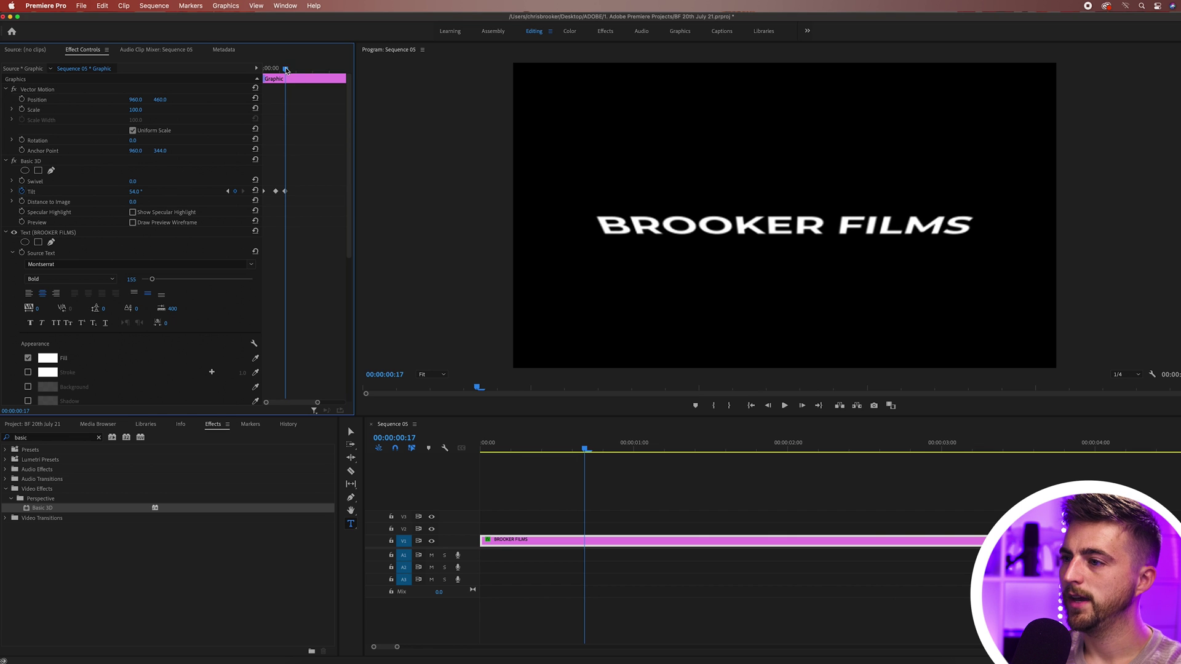
{"action": "left_click_drag", "start_coordinate": [286, 70], "coordinate": [299, 70]}
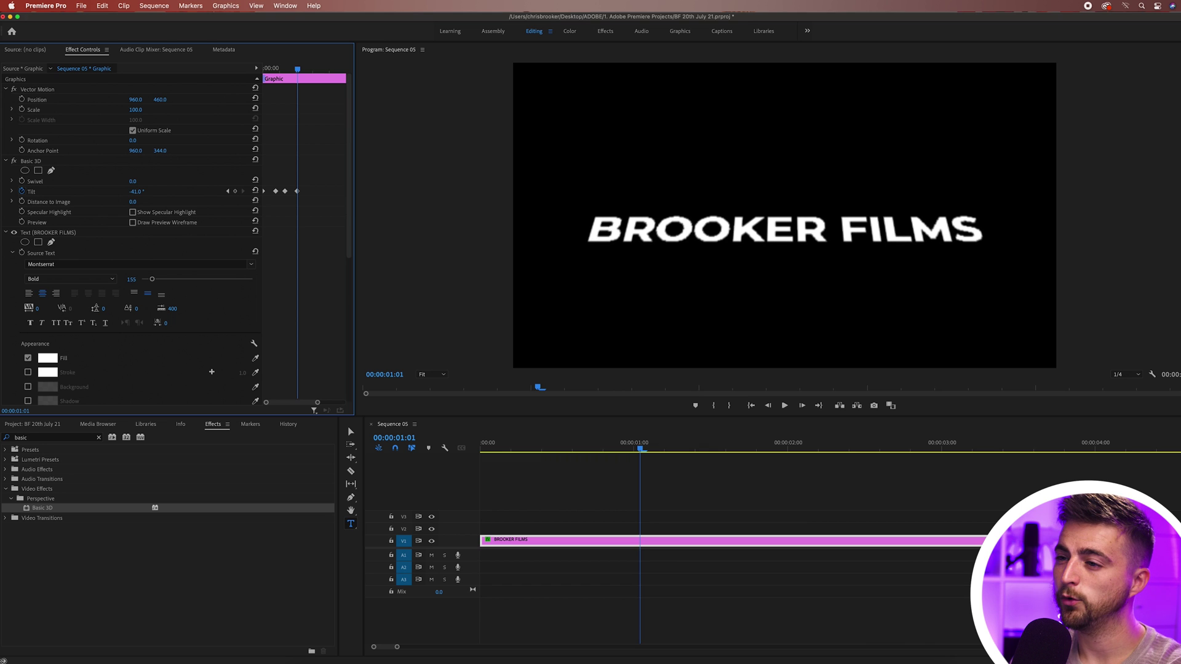
{"action": "left_click_drag", "start_coordinate": [302, 69], "coordinate": [308, 69]}
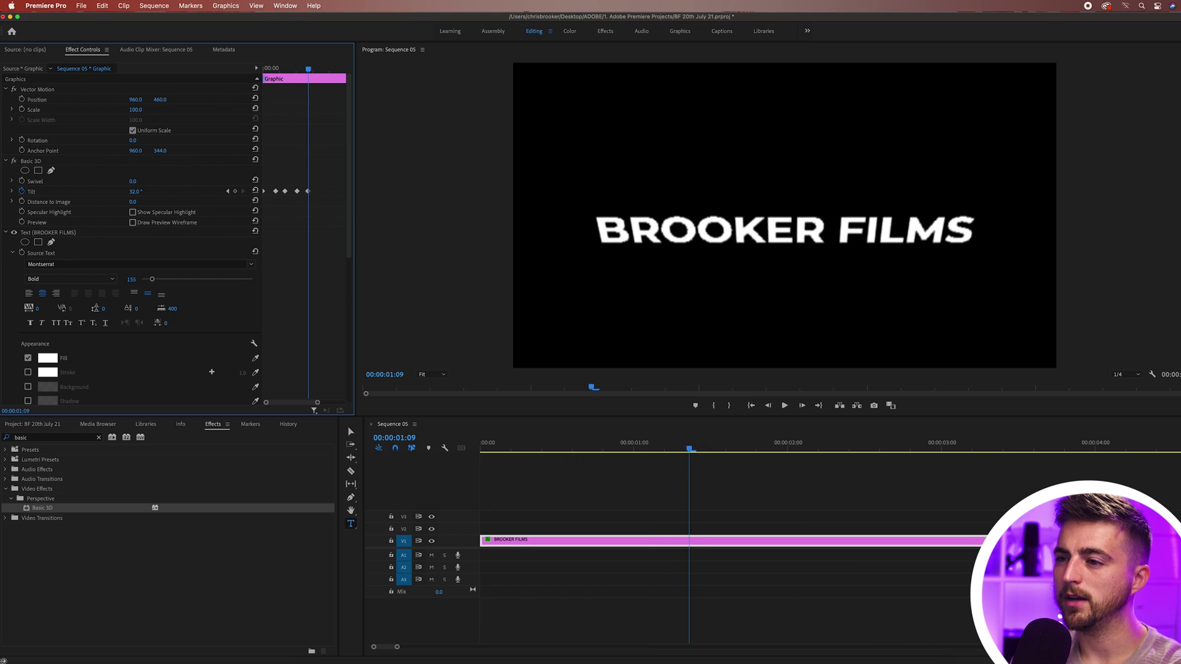
{"action": "left_click_drag", "start_coordinate": [309, 70], "coordinate": [317, 69]}
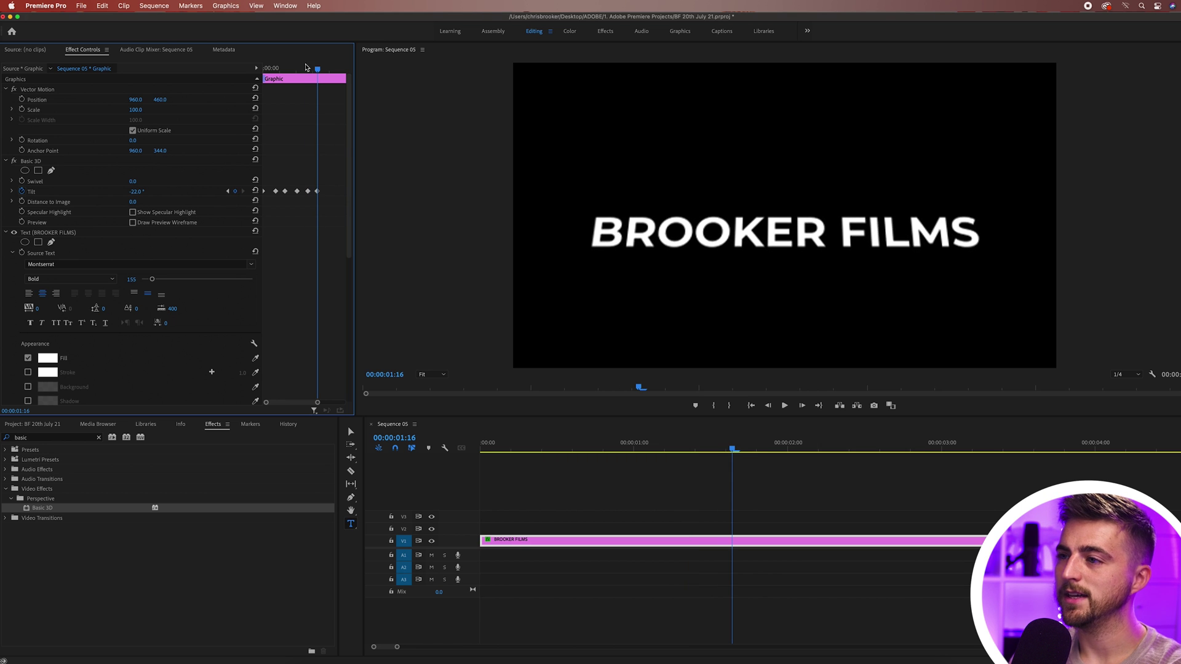
{"action": "left_click_drag", "start_coordinate": [321, 72], "coordinate": [324, 69]}
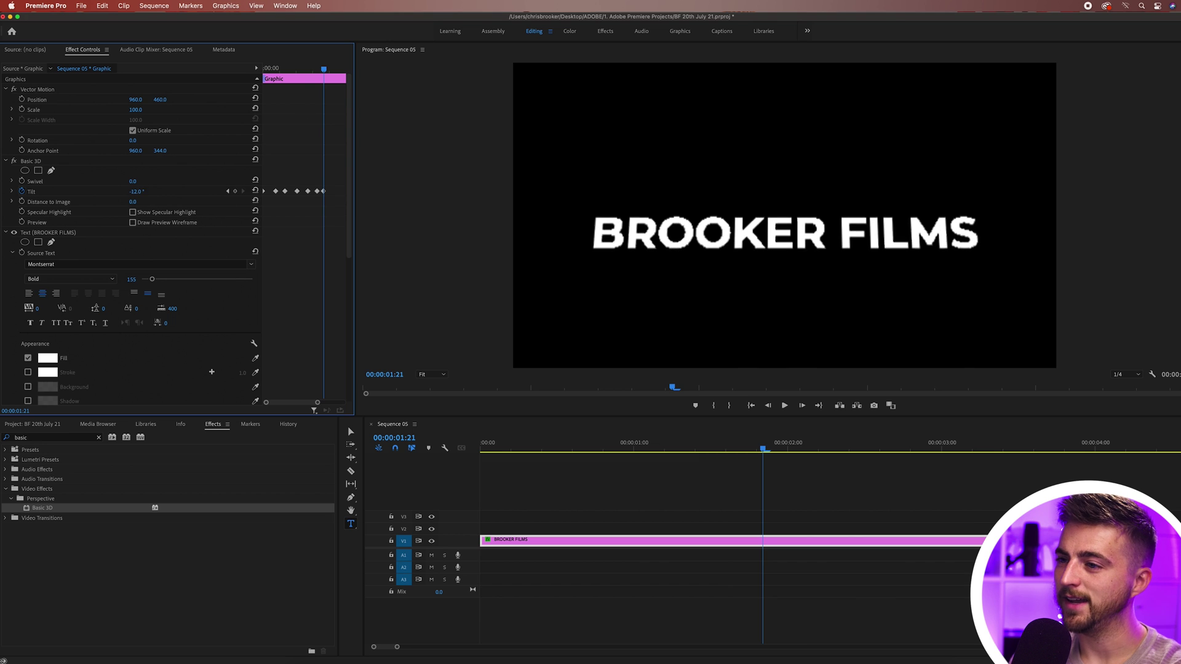
{"action": "mouse_move", "coordinate": [145, 194]}
{"action": "left_mouse_down"}
{"action": "mouse_move", "coordinate": [159, 195]}
{"action": "mouse_move", "coordinate": [142, 192]}
{"action": "left_mouse_up"}
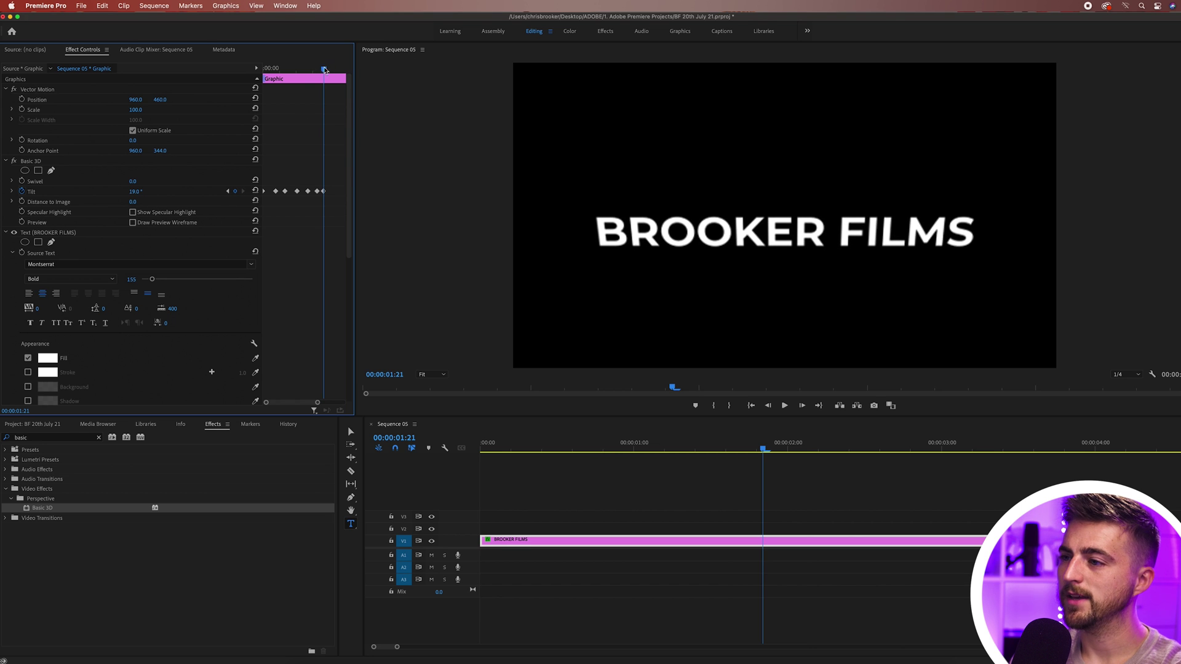
{"action": "left_click_drag", "start_coordinate": [323, 69], "coordinate": [340, 71]}
- Set a 4° Tilt keyframe at 02:07, then edit Tilt at 02:10
{"action": "left_click", "coordinate": [139, 191]}
{"action": "type", "text": "4"}
{"action": "key", "text": "Return"}
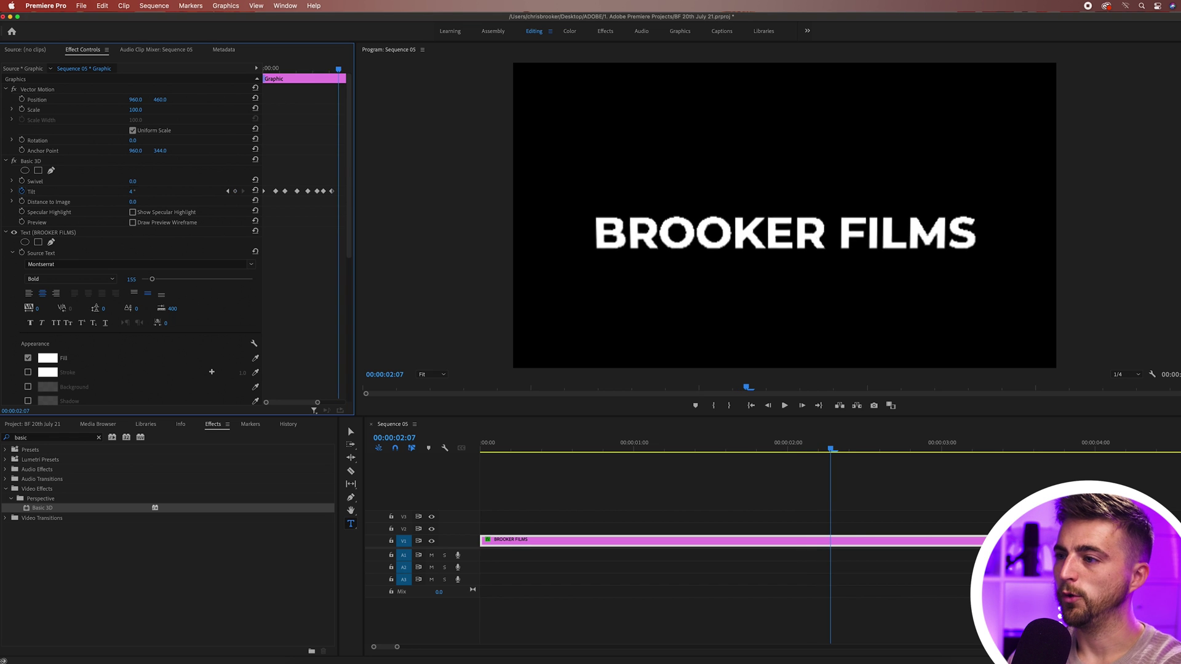
{"action": "left_click", "coordinate": [341, 69]}
{"action": "left_click", "coordinate": [342, 70]}
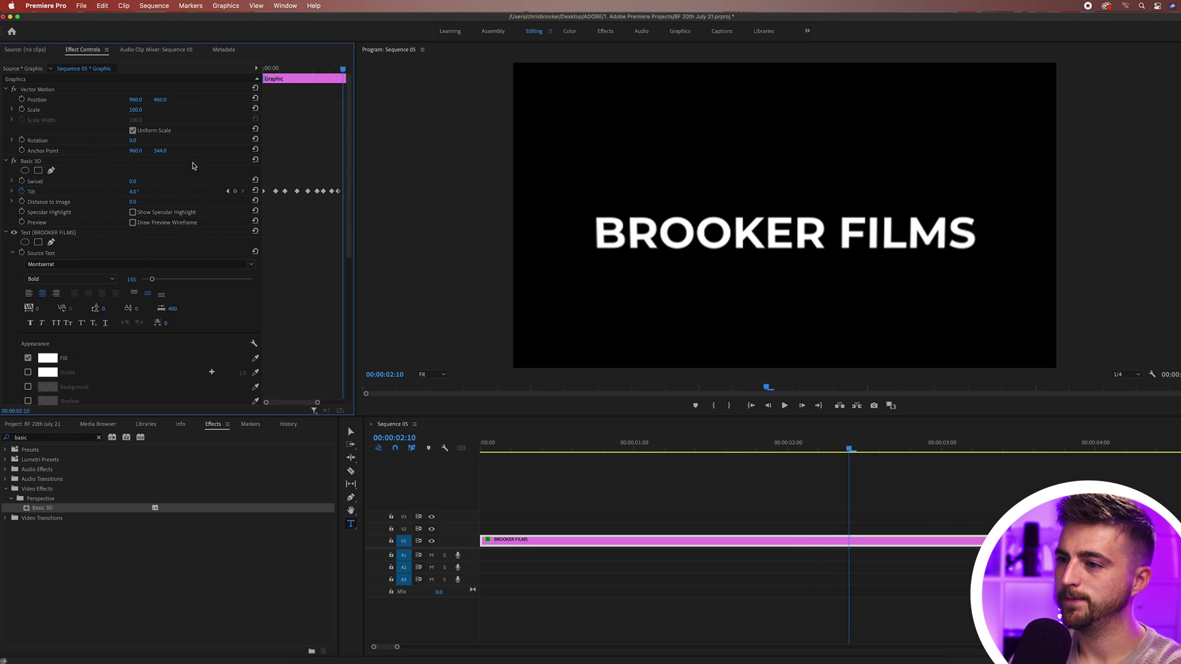
{"action": "left_click", "coordinate": [139, 191]}
{"action": "type", "text": "0"}
{"action": "key", "text": "Return"}
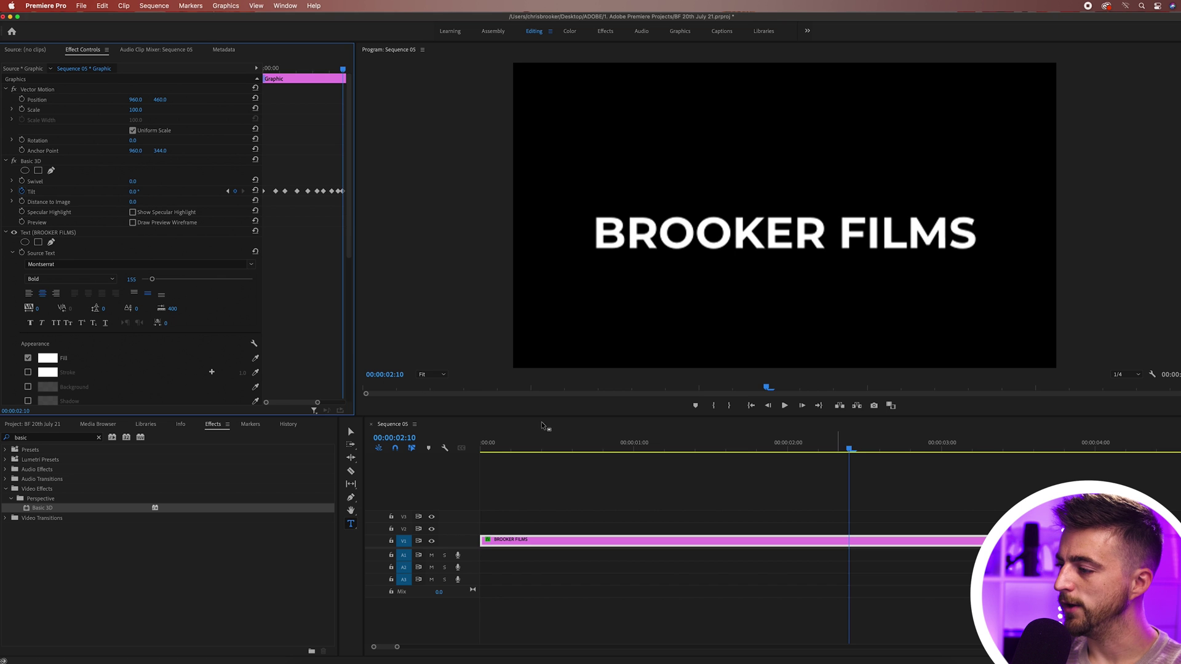
{"action": "left_click", "coordinate": [840, 451]}
{"action": "key", "text": "Home"}
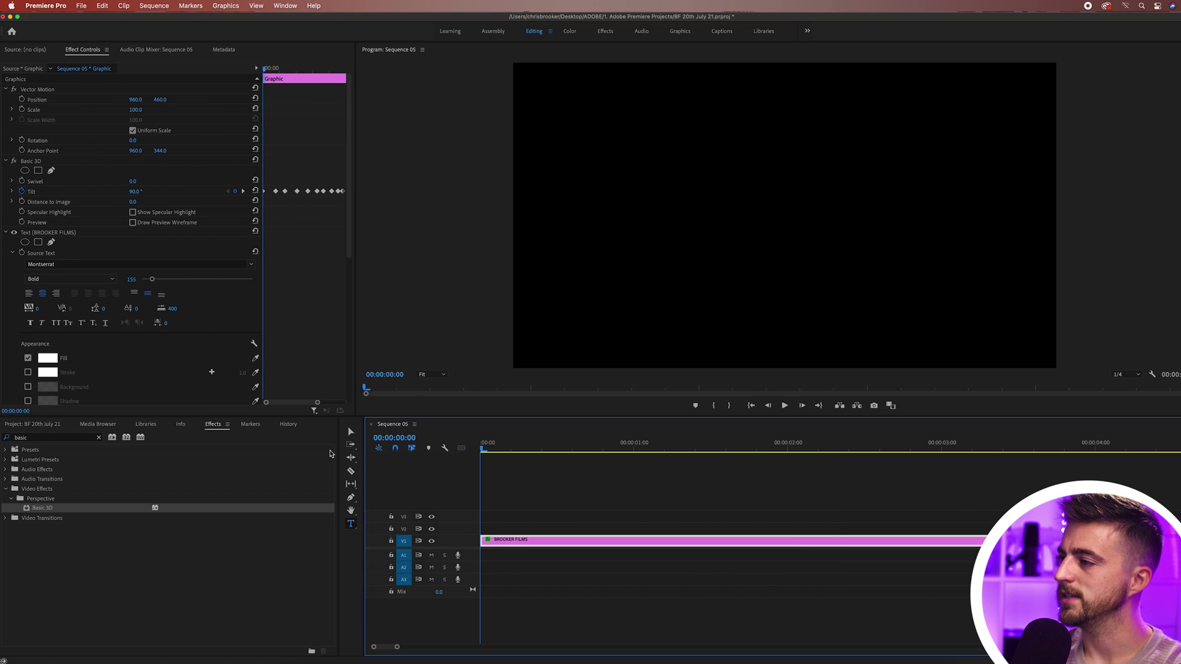
{"action": "key", "text": "space"}
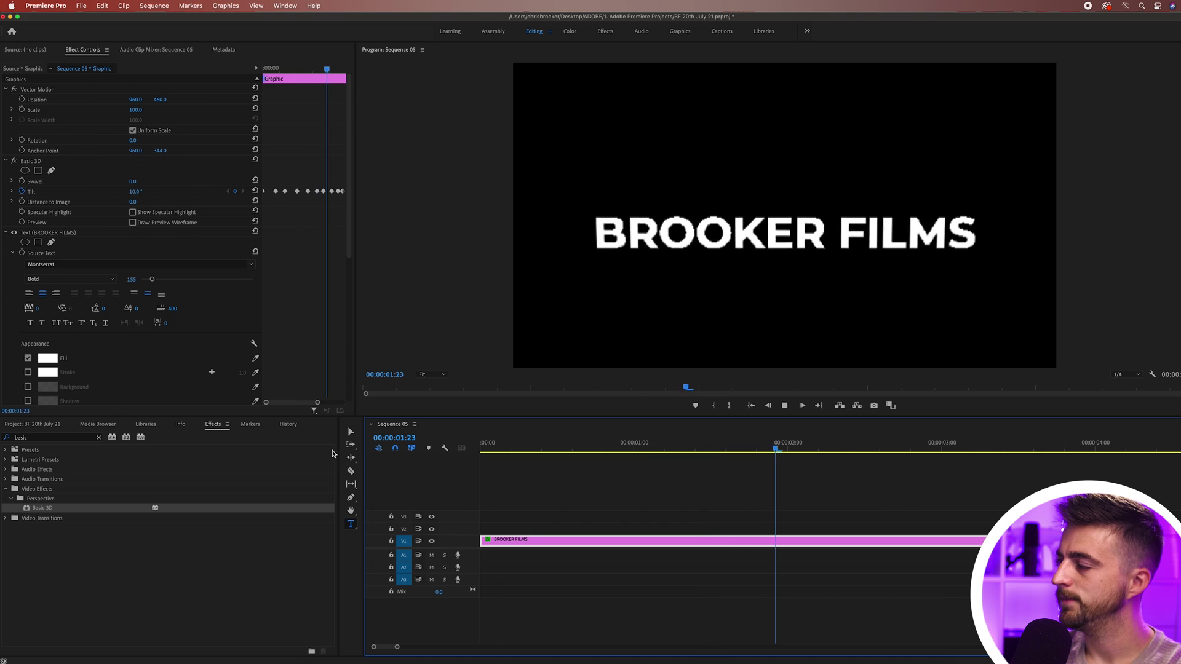
{"action": "key", "text": "Home"}
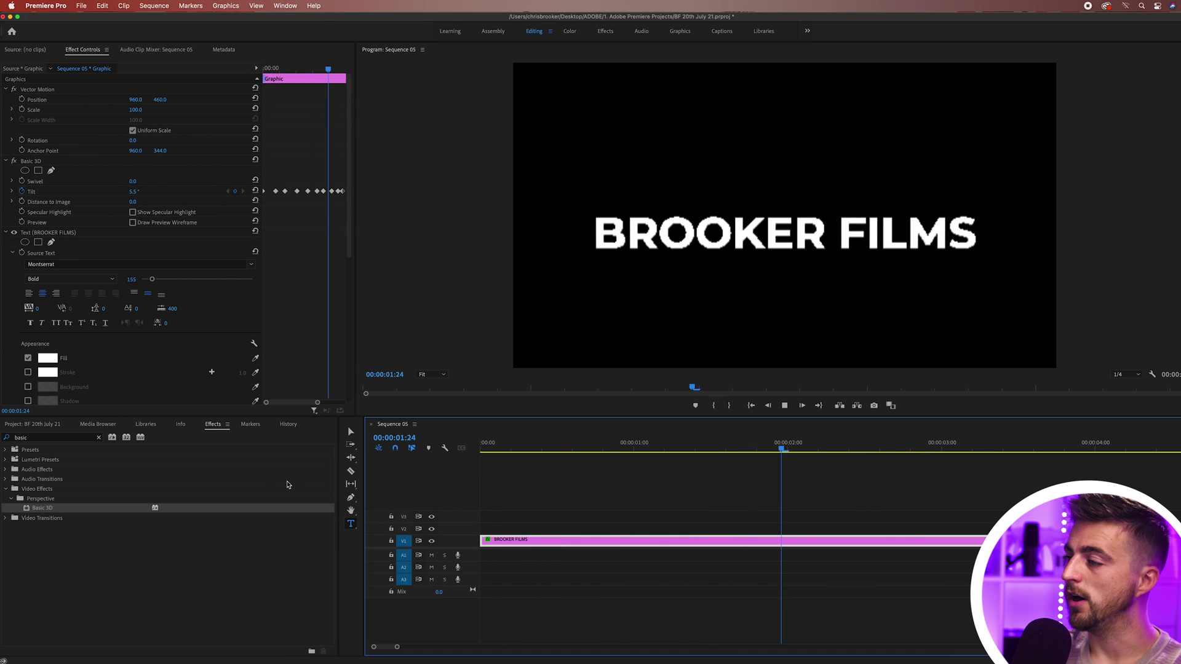
{"action": "key", "text": "Home"}
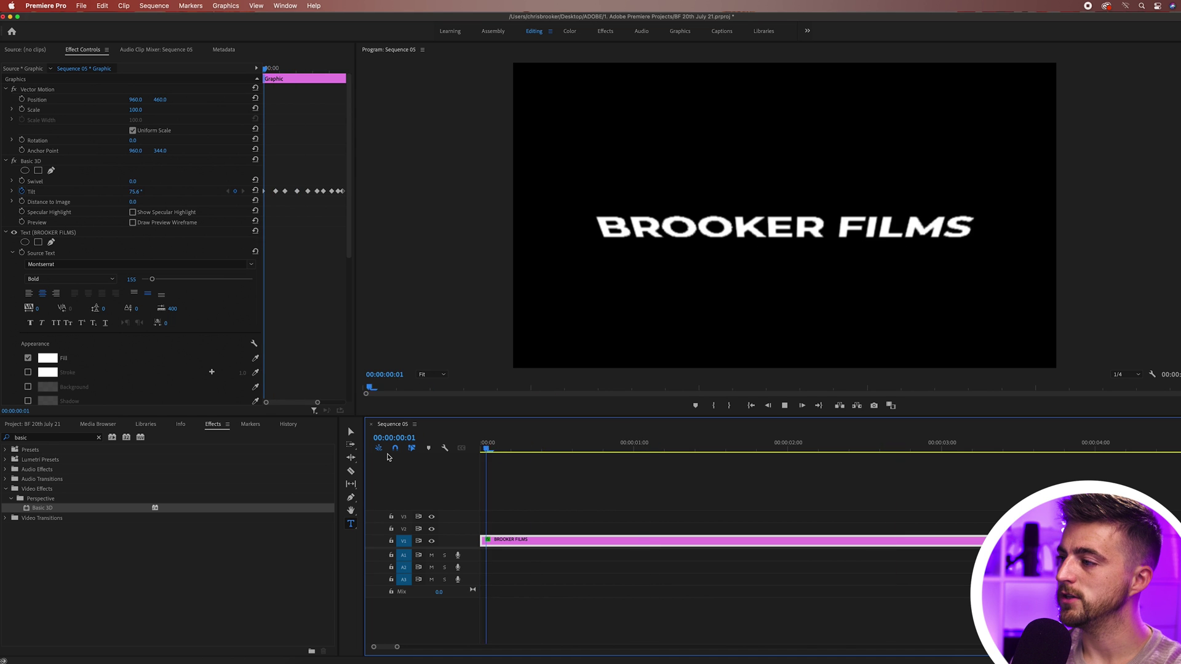
{"action": "key", "text": "space"}
{"action": "key", "text": "space"}
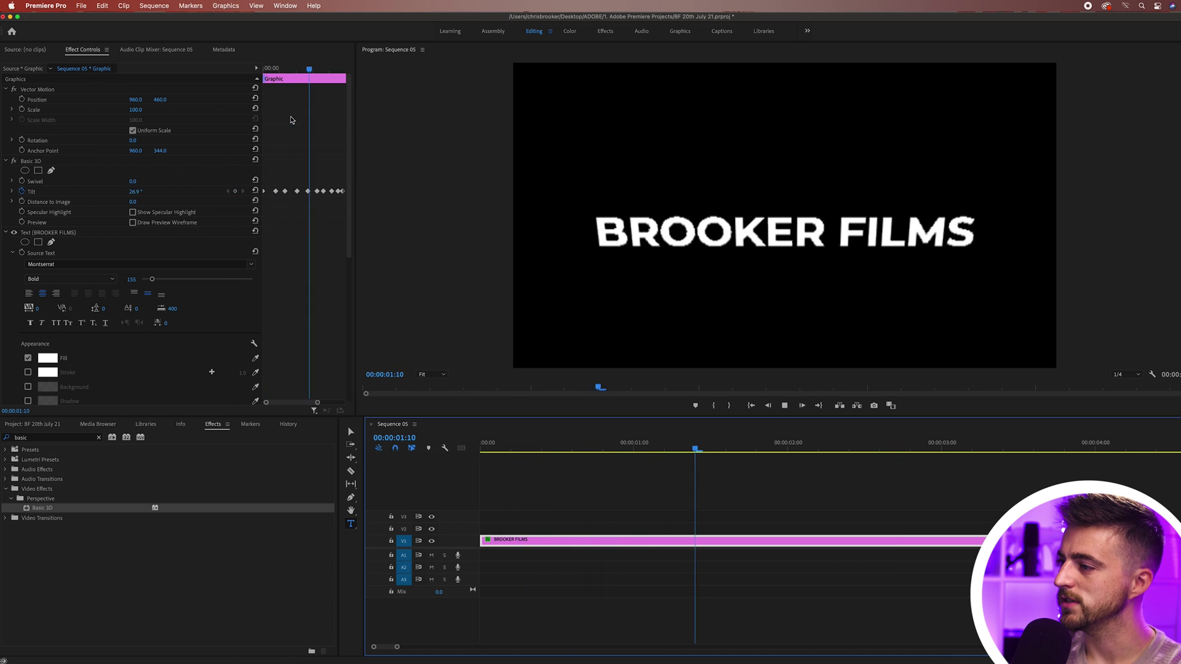
- Play the title animation from the start to check the tilt timing
{"action": "left_click", "coordinate": [211, 81]}
{"action": "key", "text": "Home"}
{"action": "key", "text": "space"}
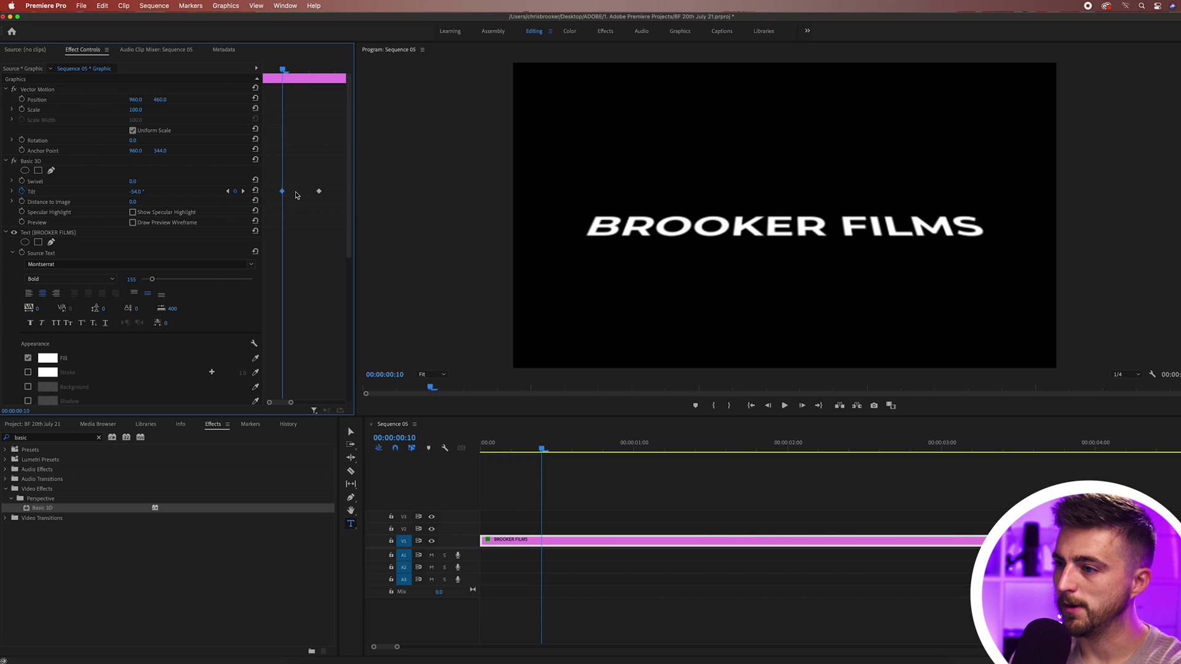
{"action": "left_click_drag", "start_coordinate": [287, 69], "coordinate": [525, 447]}
{"action": "left_click", "coordinate": [525, 447]}
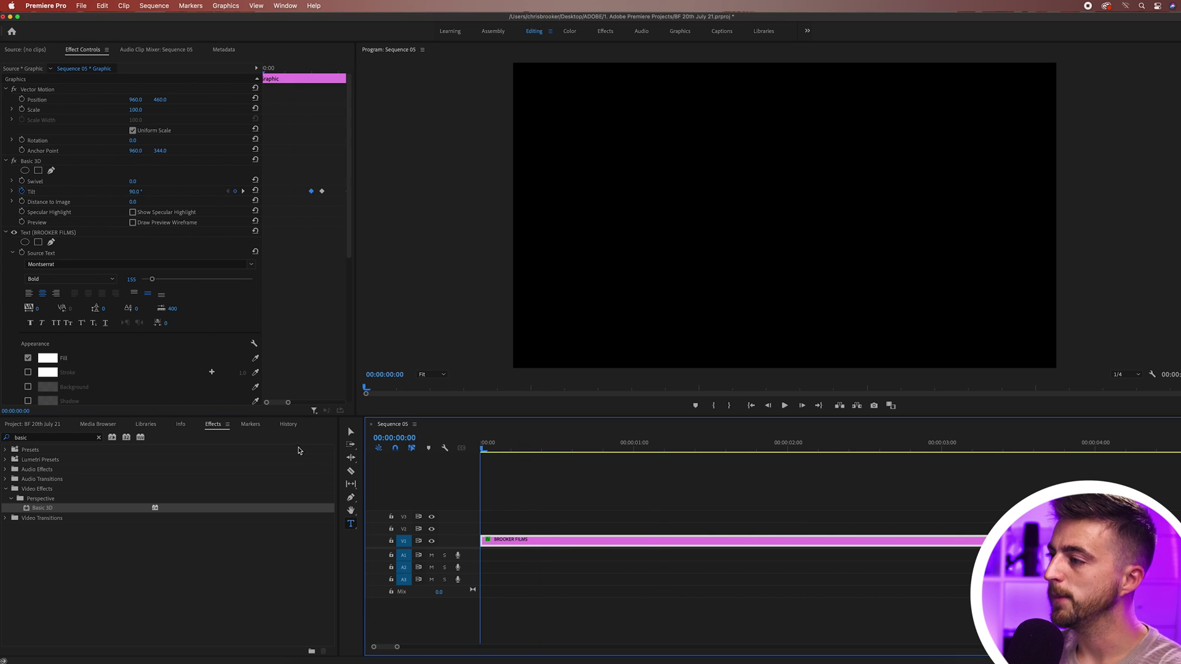
{"action": "key", "text": "space"}
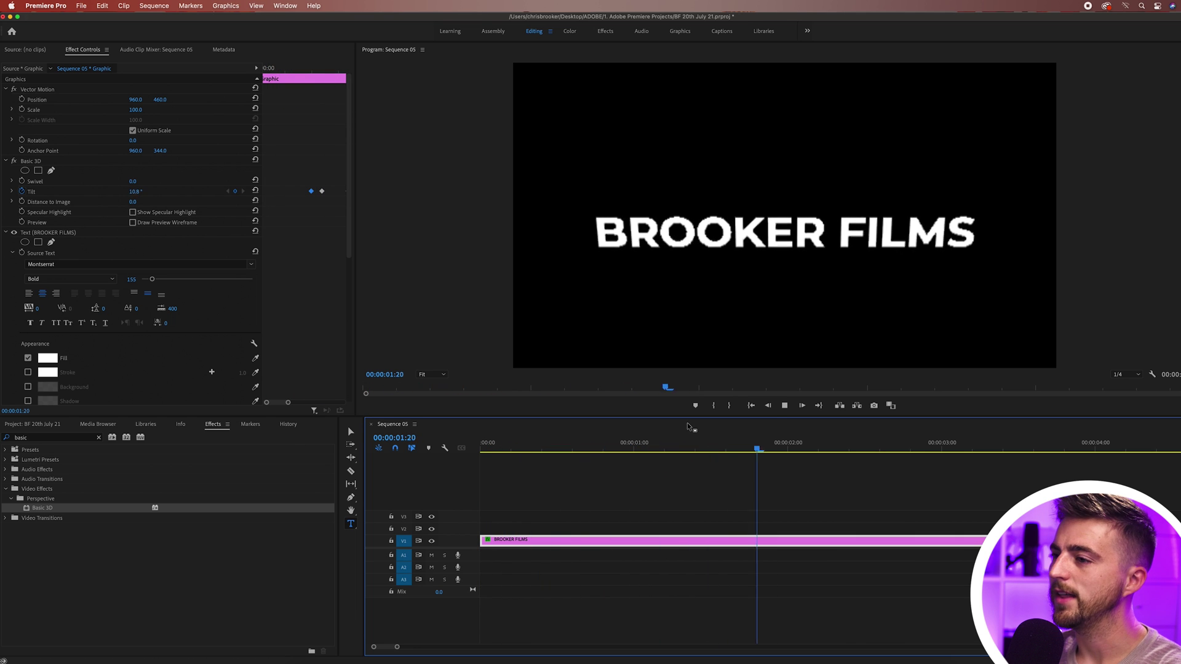
{"action": "key", "text": "space"}
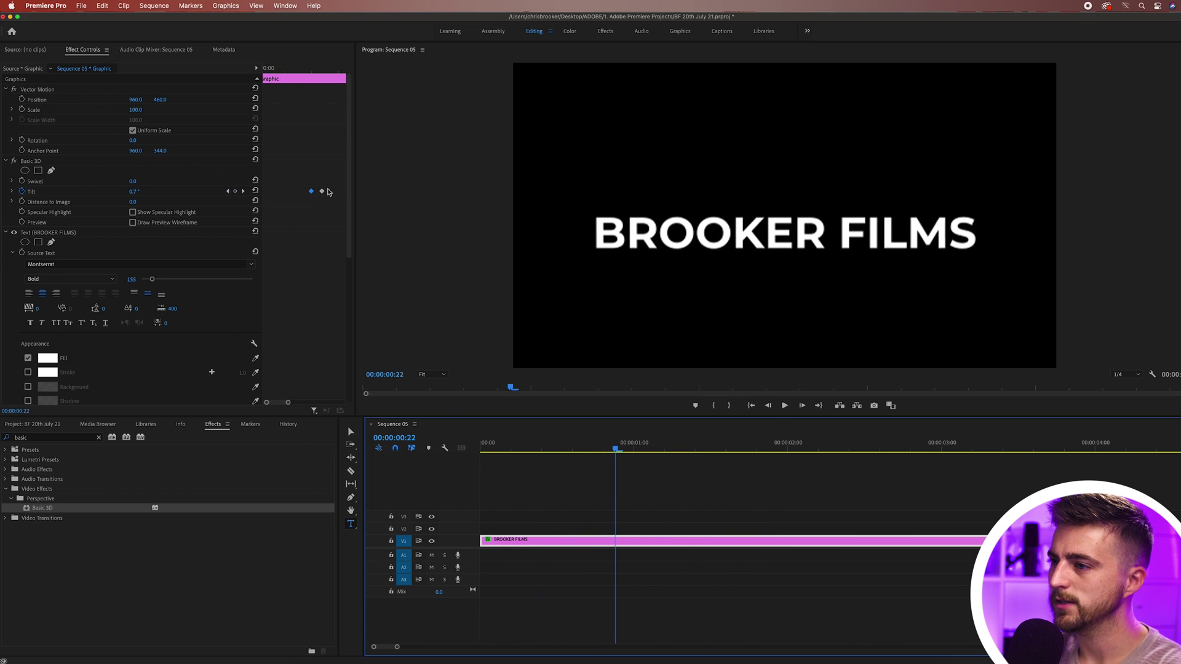
- Move the second Tilt keyframe closer to the first and replay the animation
{"action": "left_click_drag", "start_coordinate": [321, 193], "coordinate": [316, 192]}
{"action": "key", "text": "space"}
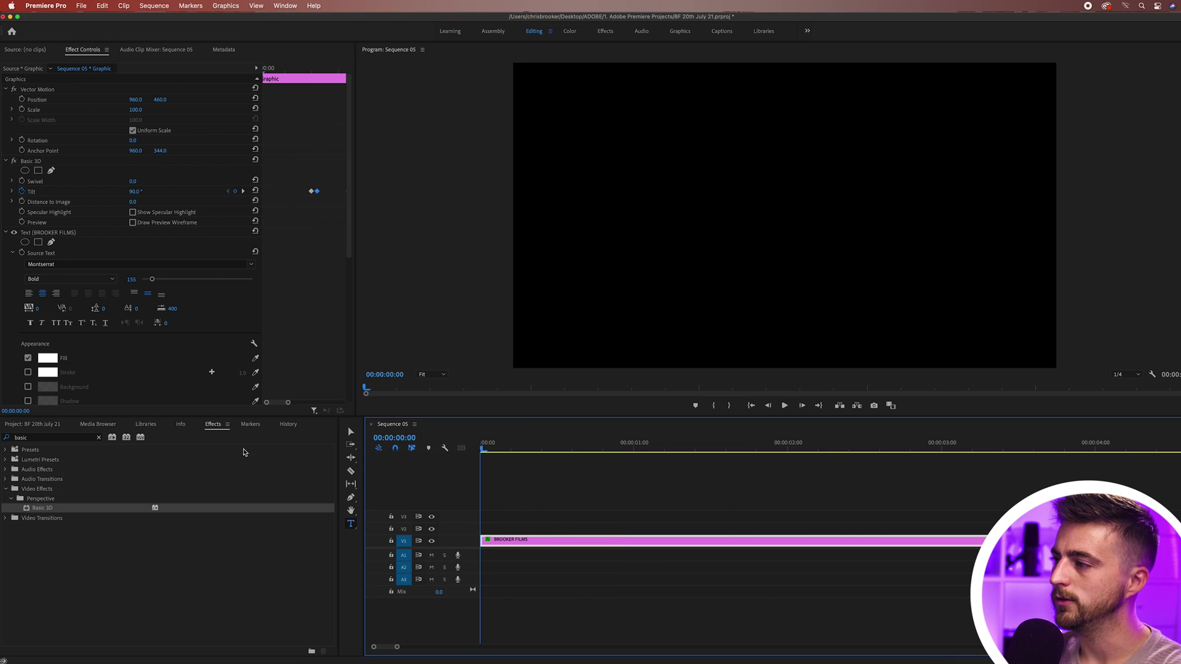
{"action": "key", "text": "space"}
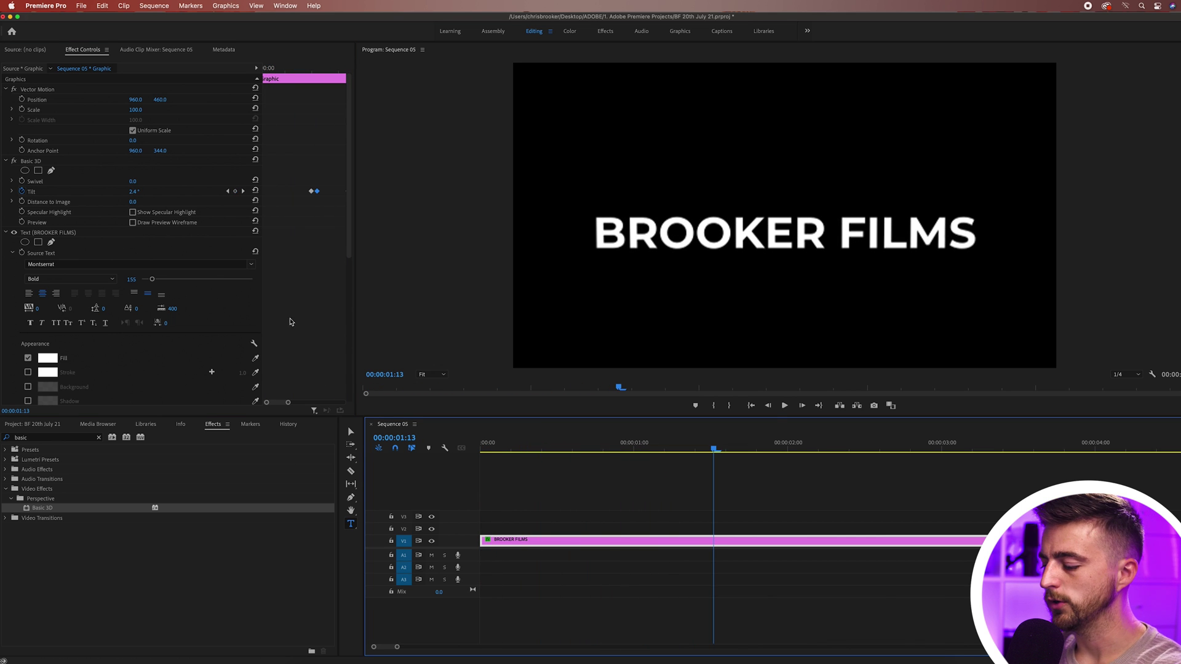
{"action": "left_click", "coordinate": [287, 325]}
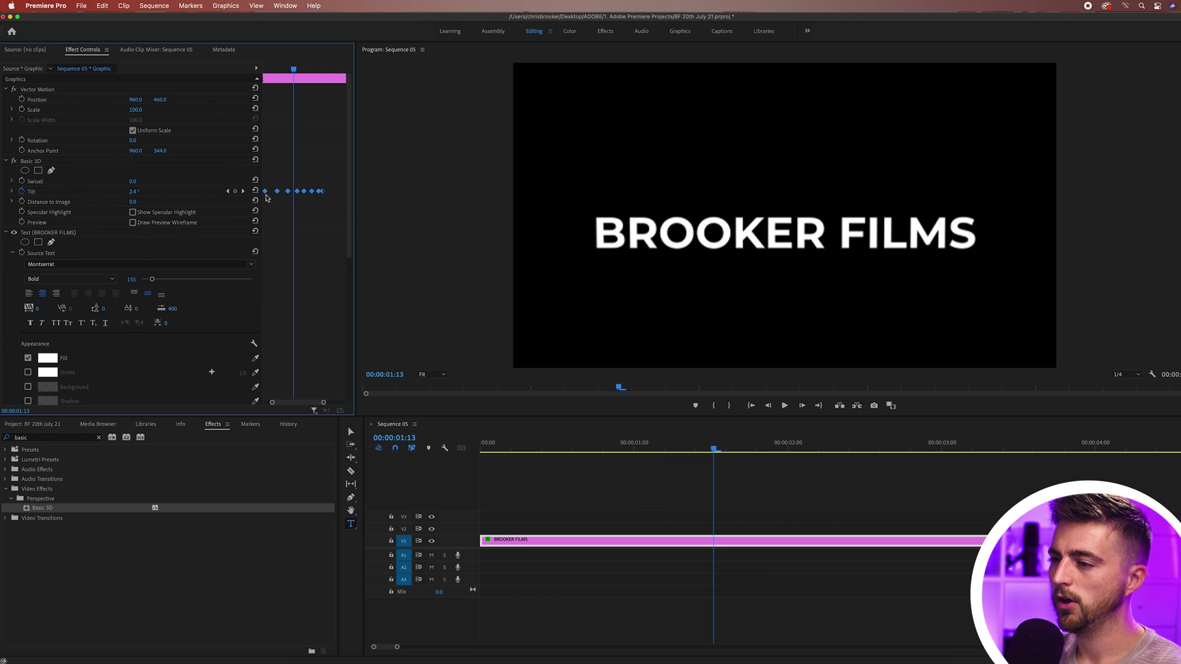
- Apply Ease In to the Tilt keyframes and play the animation
{"action": "right_click", "coordinate": [277, 194]}
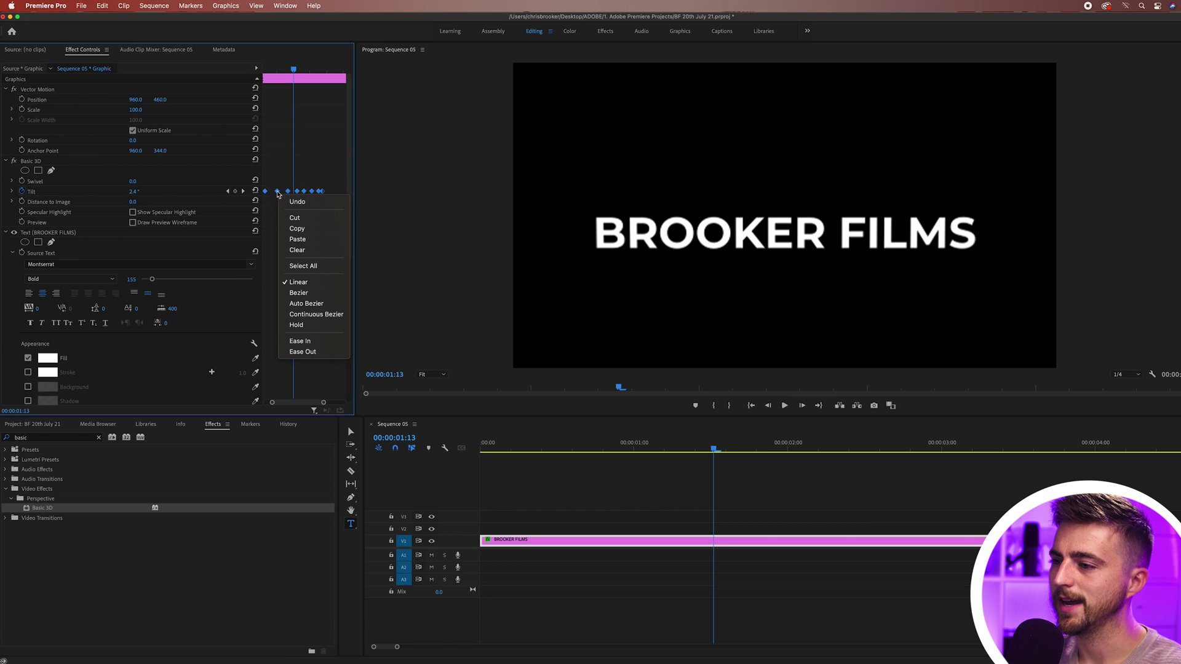
{"action": "left_click", "coordinate": [299, 340]}
{"action": "key", "text": "Home"}
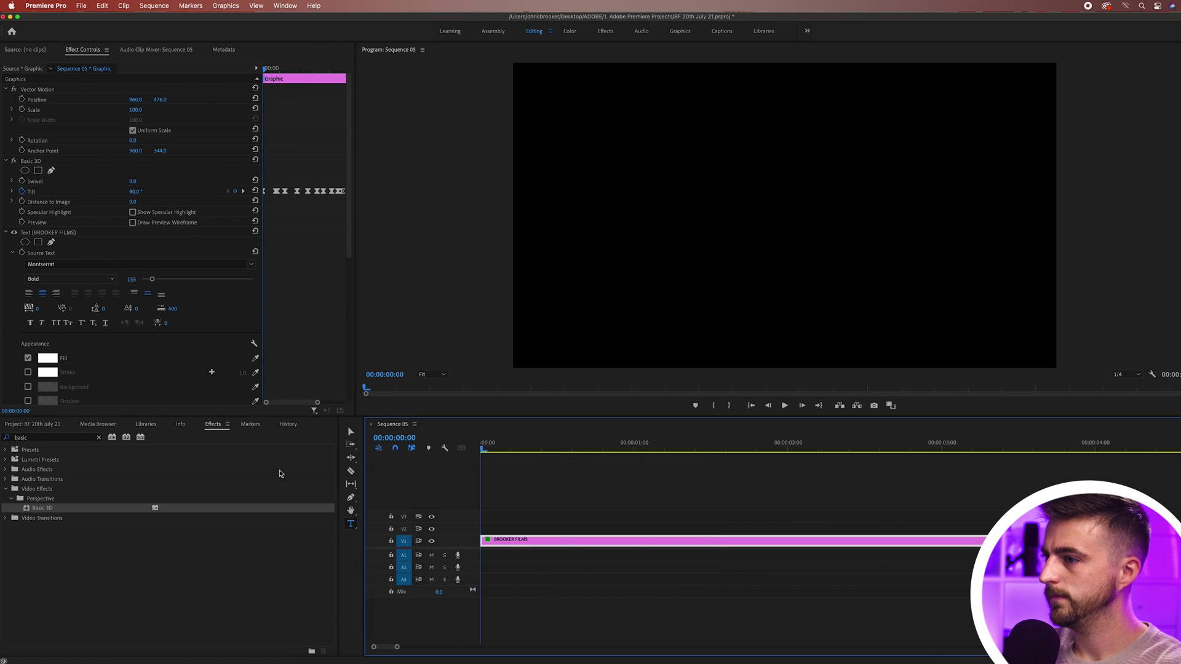
{"action": "key", "text": "space"}
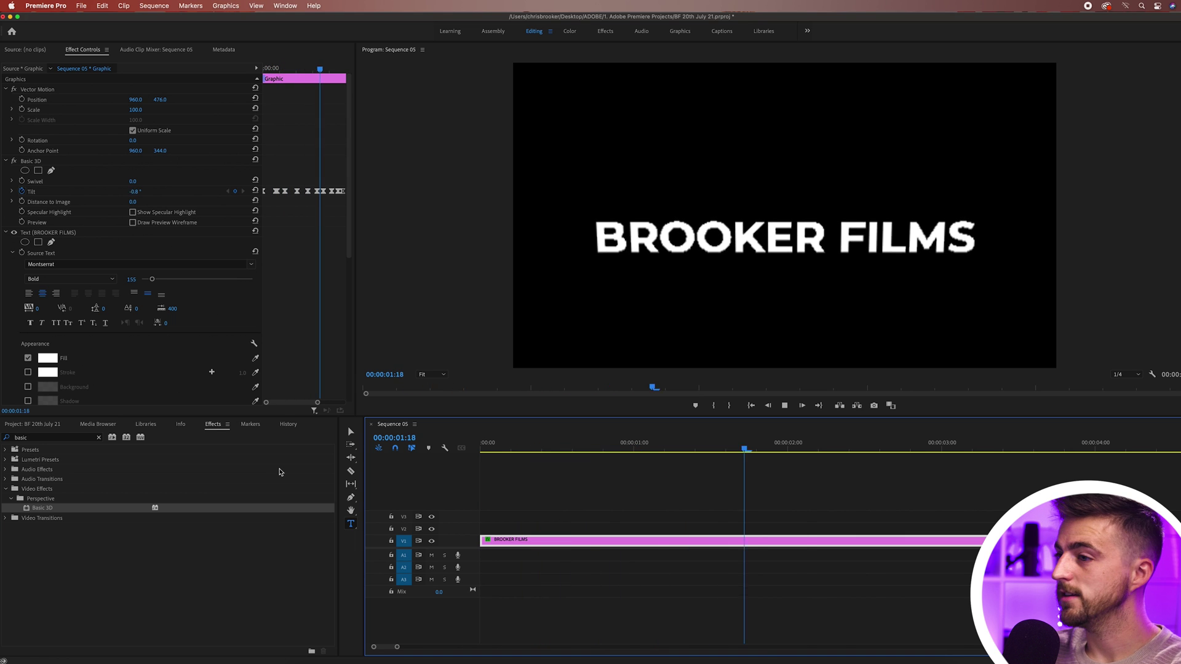
{"action": "key", "text": "space"}
- Apply Ease Out to the Tilt keyframes and play the eased animation
{"action": "left_click", "coordinate": [327, 220]}
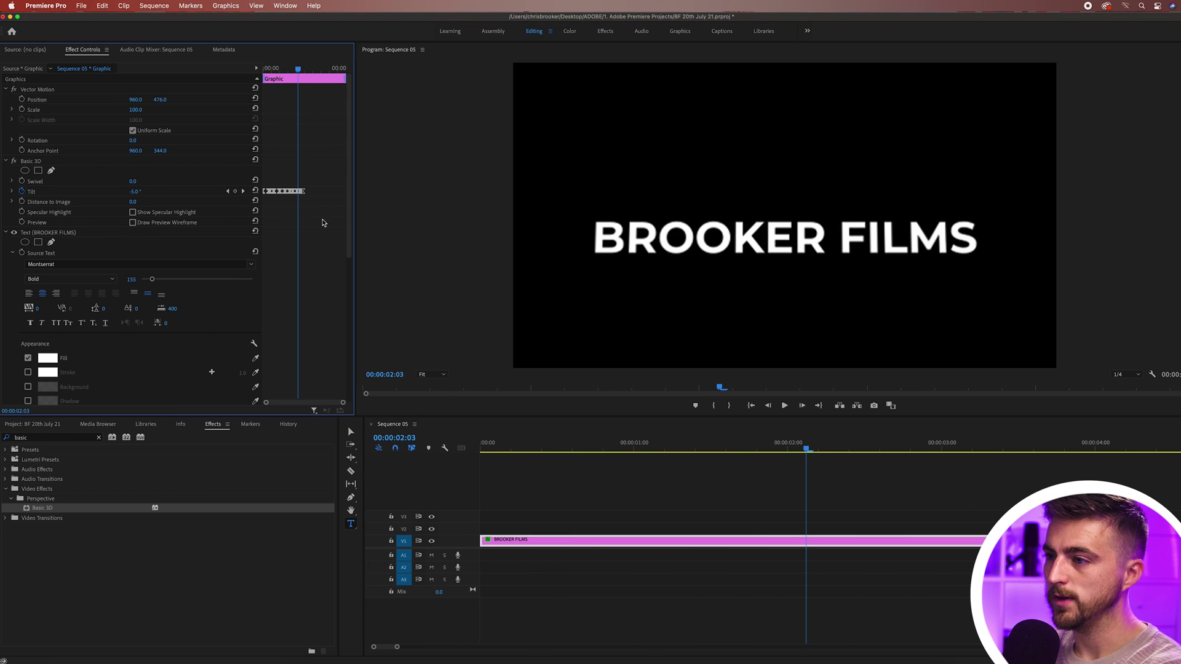
{"action": "right_click", "coordinate": [278, 192]}
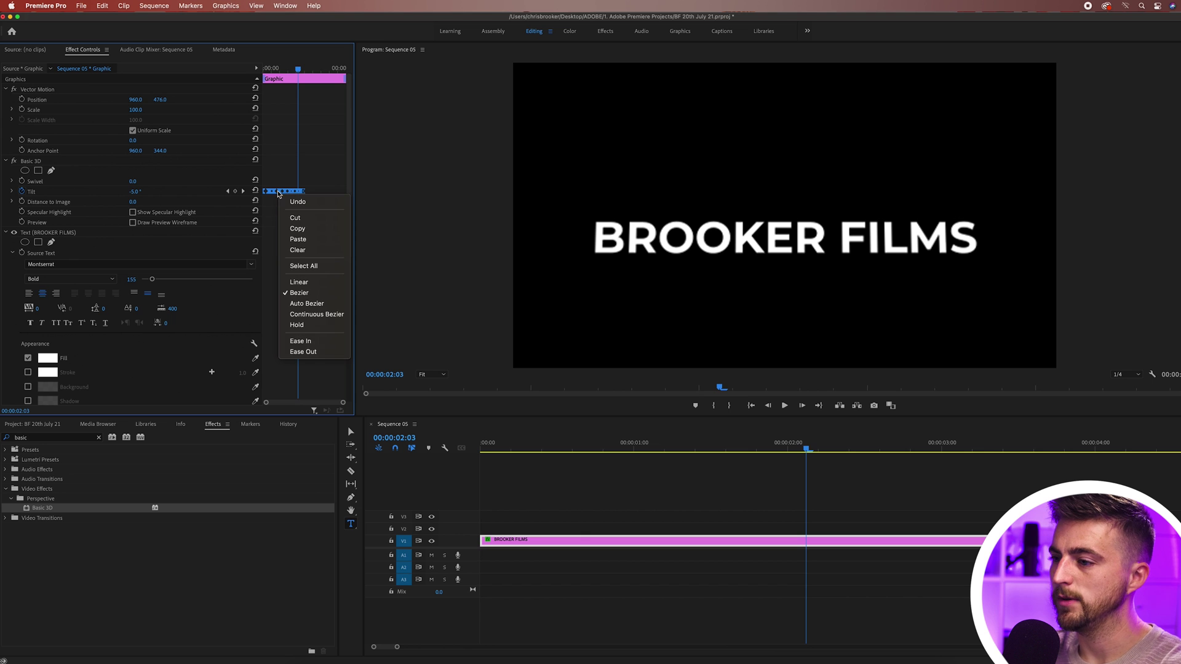
{"action": "left_click", "coordinate": [326, 355]}
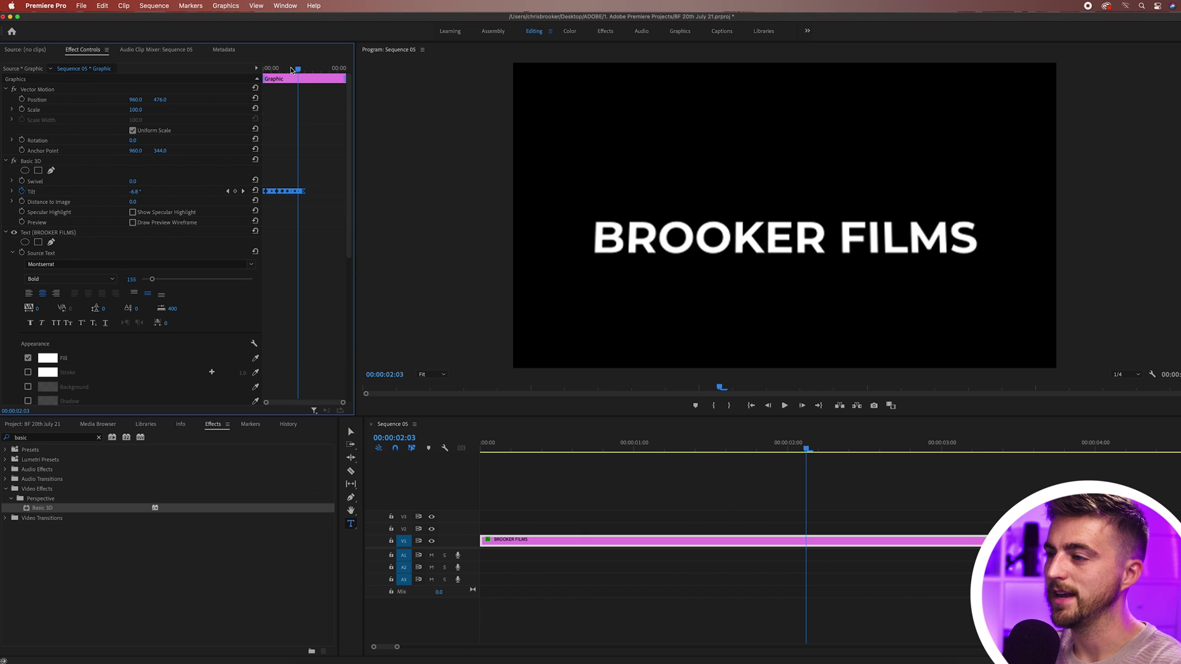
{"action": "key", "text": "Home"}
{"action": "key", "text": "space"}
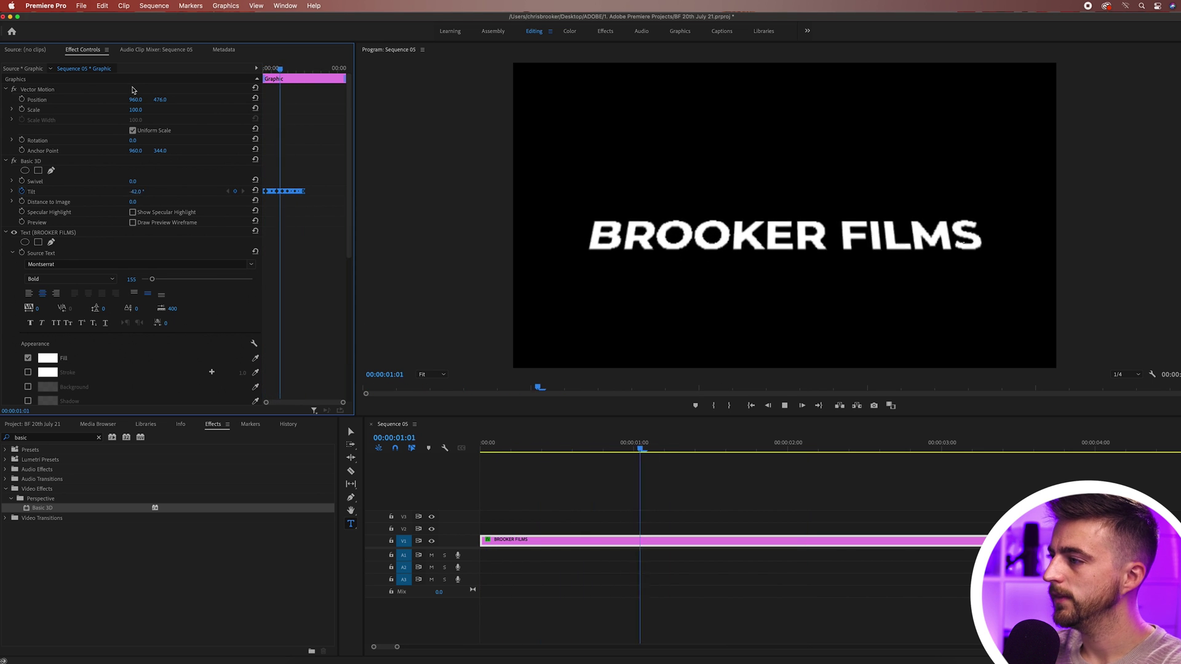
- Stop at about two seconds and set Vector Motion Position Y to 389.0
{"action": "key", "text": "space"}
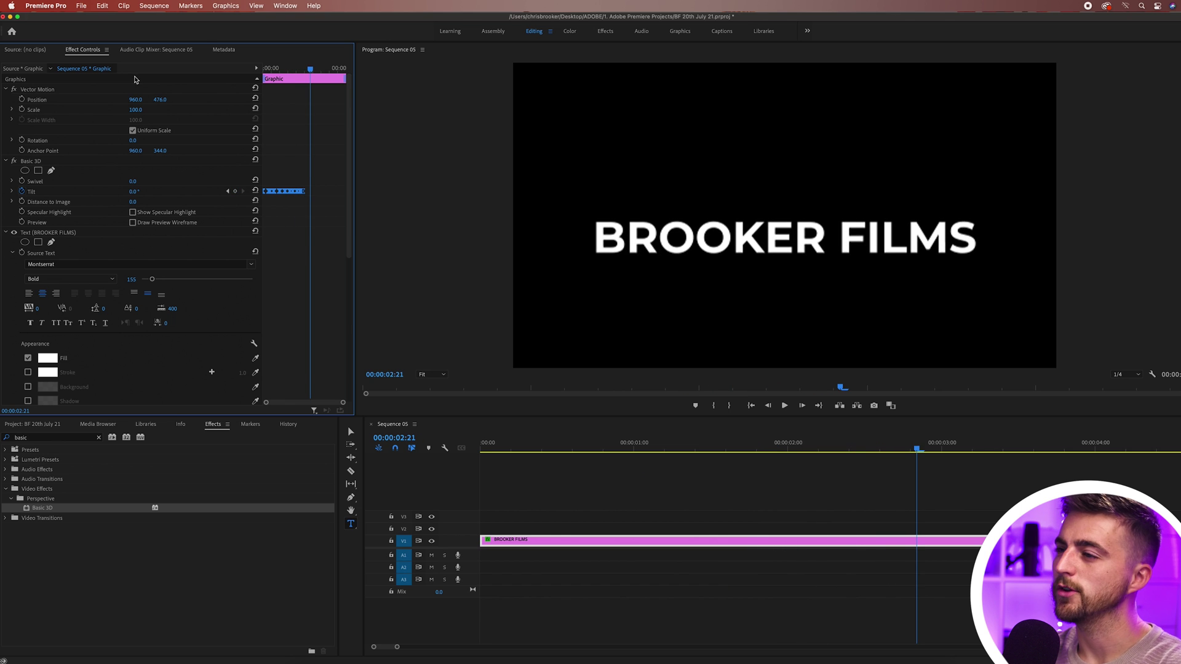
{"action": "key", "text": "Home"}
{"action": "key", "text": "space"}
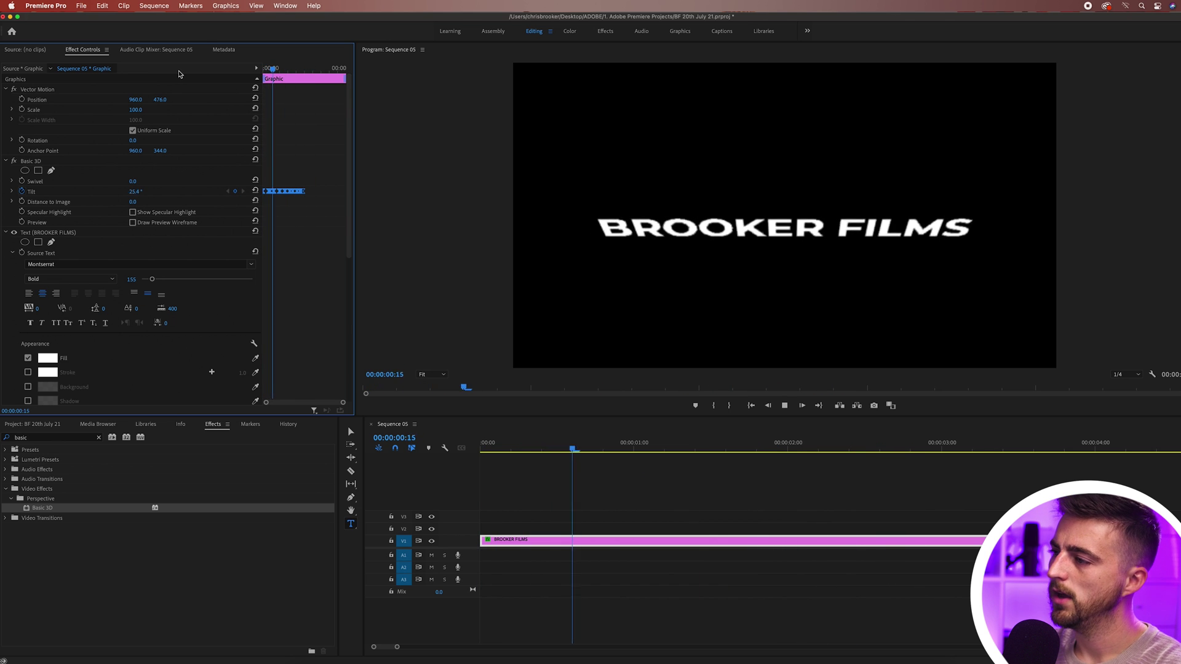
{"action": "key", "text": "space"}
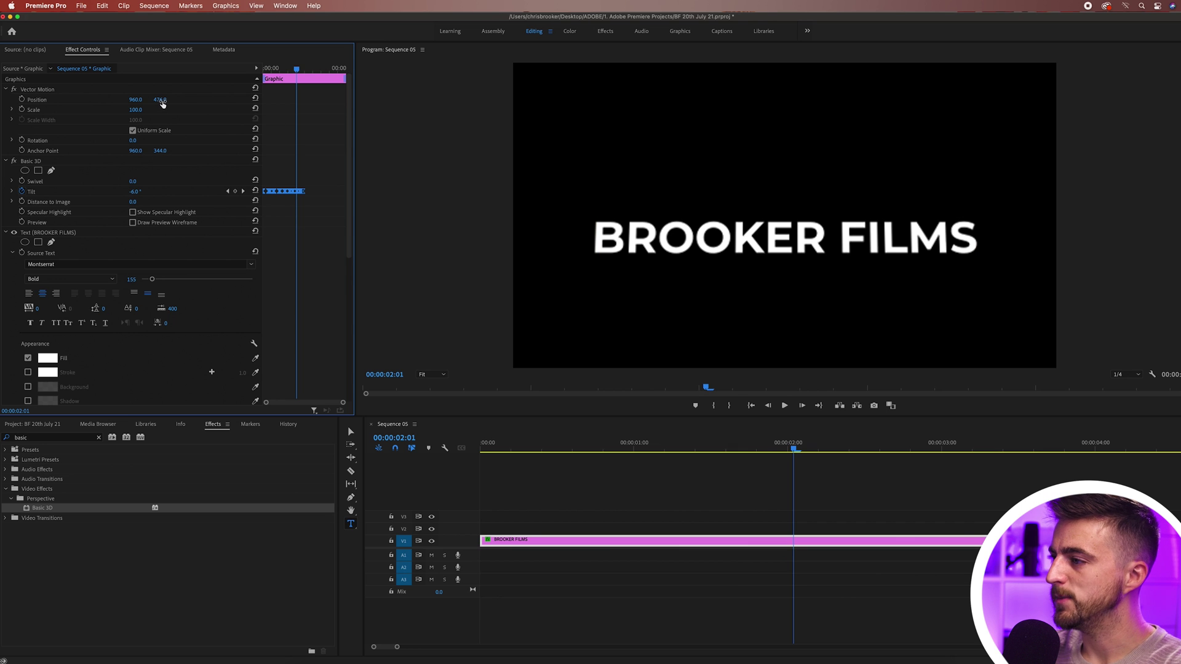
{"action": "left_click_drag", "start_coordinate": [161, 103], "coordinate": [182, 98]}
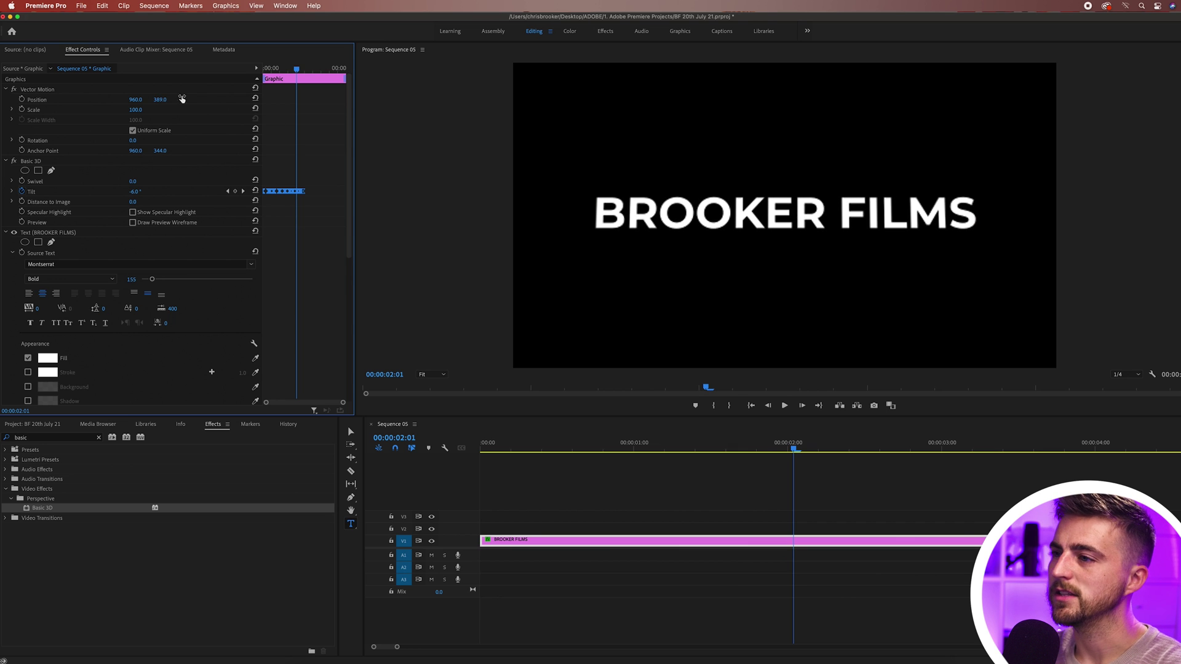
- Preview the animation with the new position, replaying from 00:00:00:21
{"action": "key", "text": "Home"}
{"action": "key", "text": "space"}
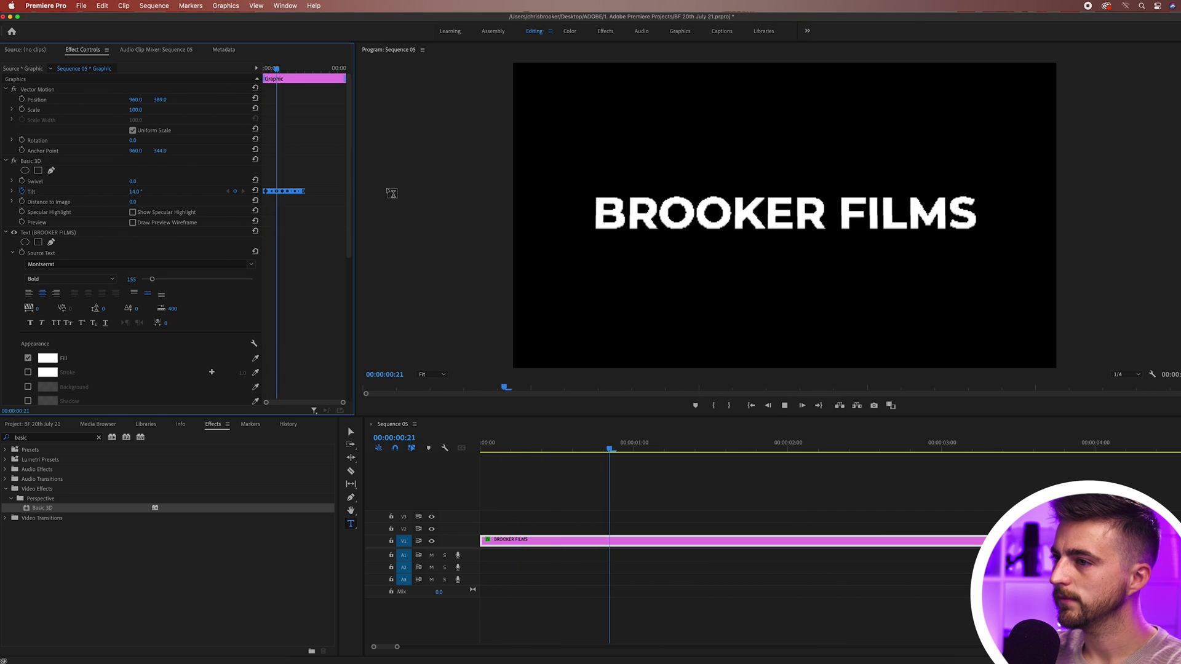
{"action": "key", "text": "space"}
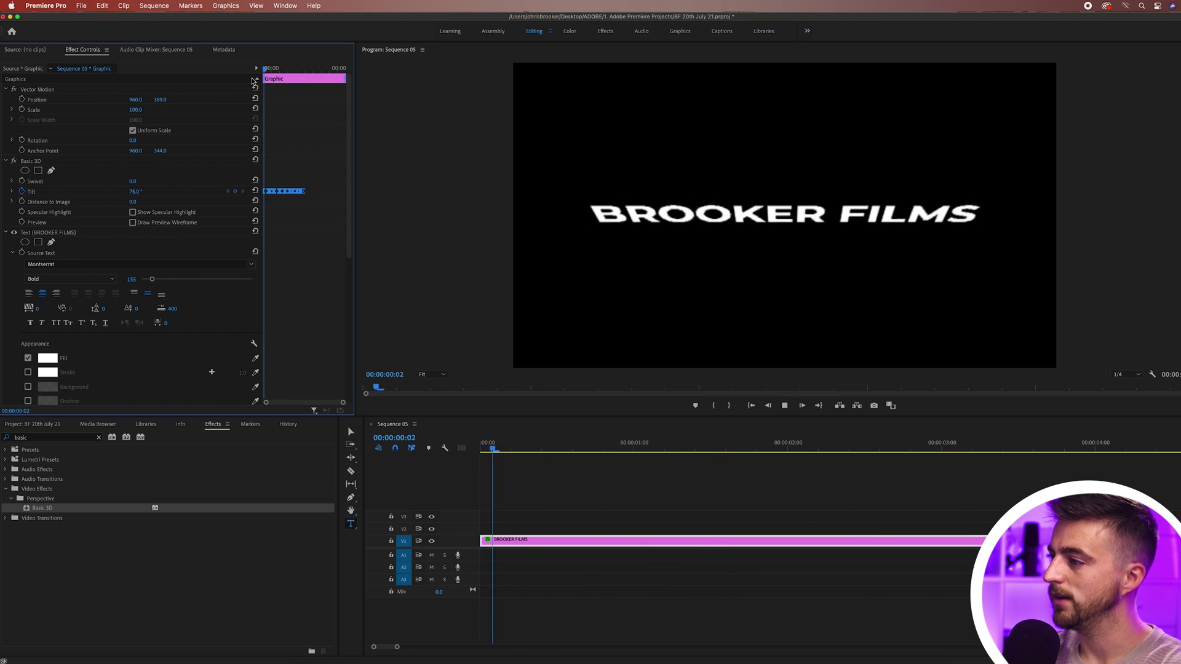
{"action": "key", "text": "space"}
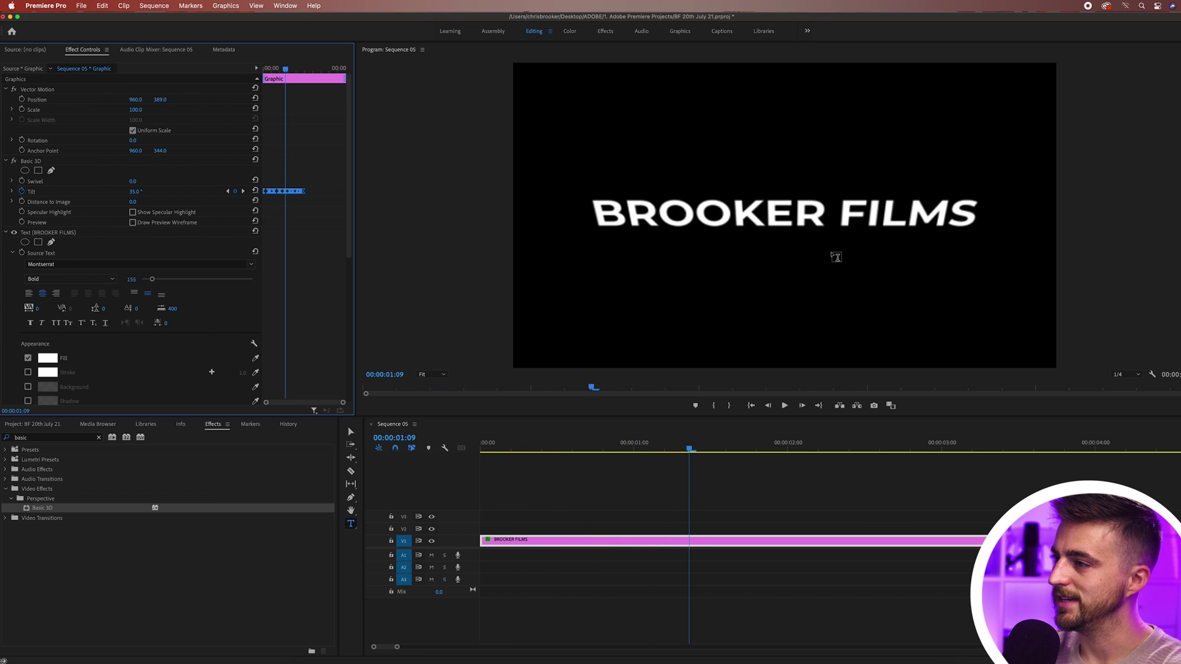
{"action": "left_click_drag", "start_coordinate": [271, 69], "coordinate": [276, 69]}
{"action": "key", "text": "space"}
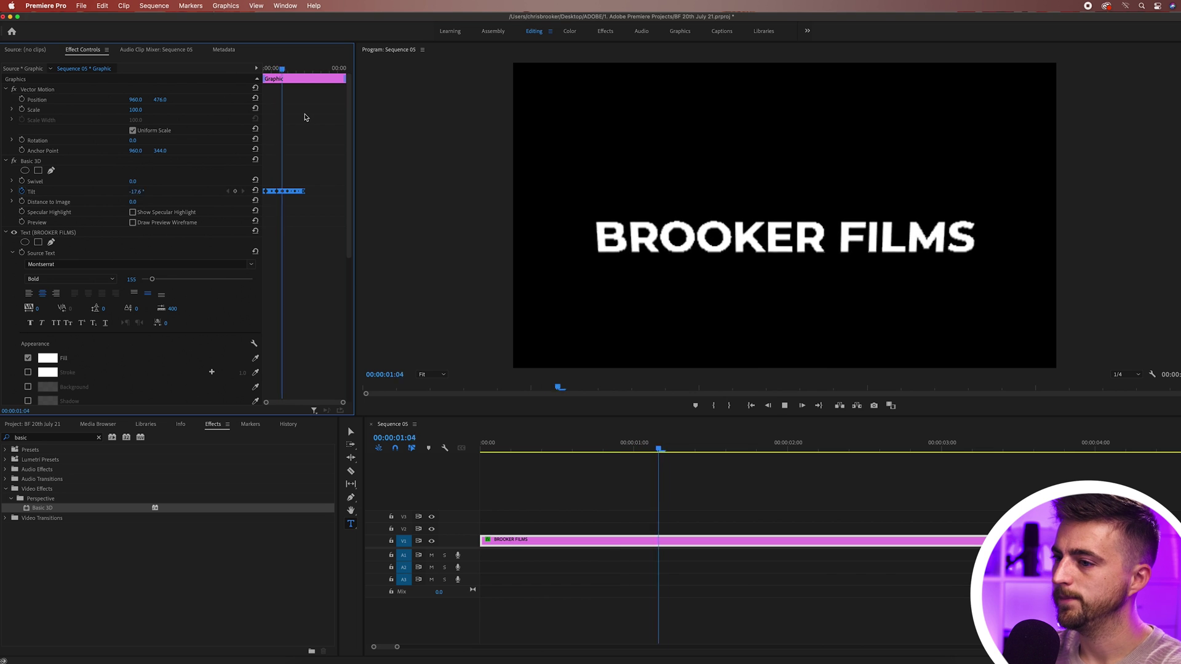
{"action": "key", "text": "space"}
- Set the clip's Motion Position Y to 449.0 and play back the title animation
{"action": "scroll", "coordinate": [317, 310], "scroll_direction": "down", "scroll_amount": 5}
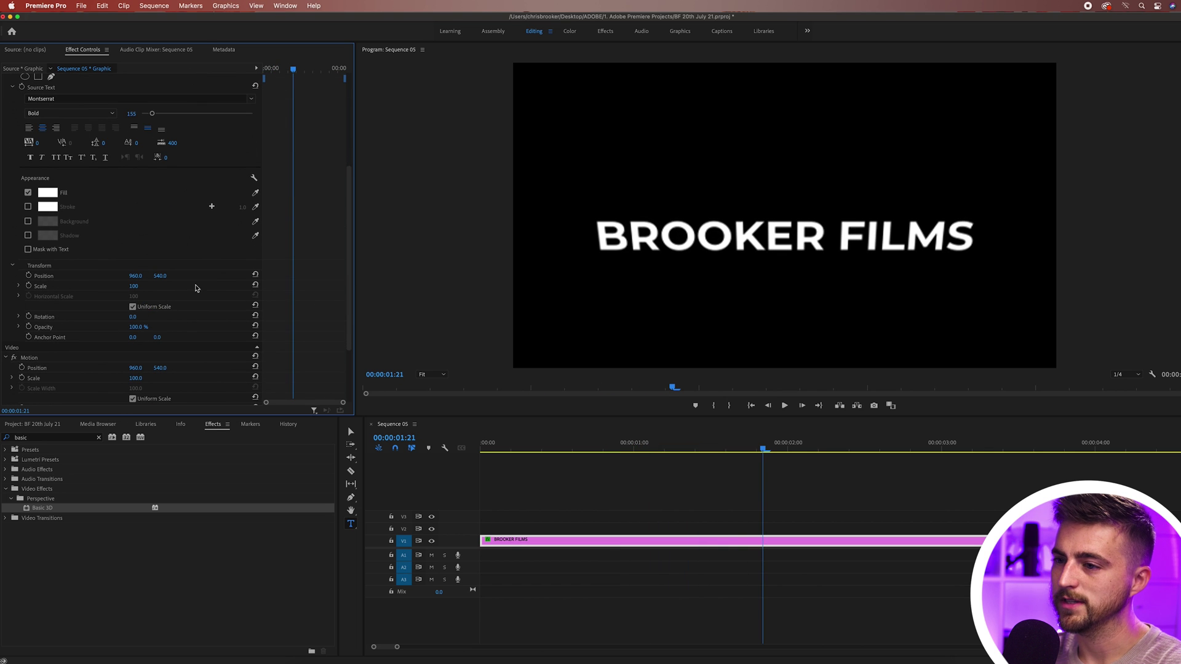
{"action": "left_click", "coordinate": [32, 358]}
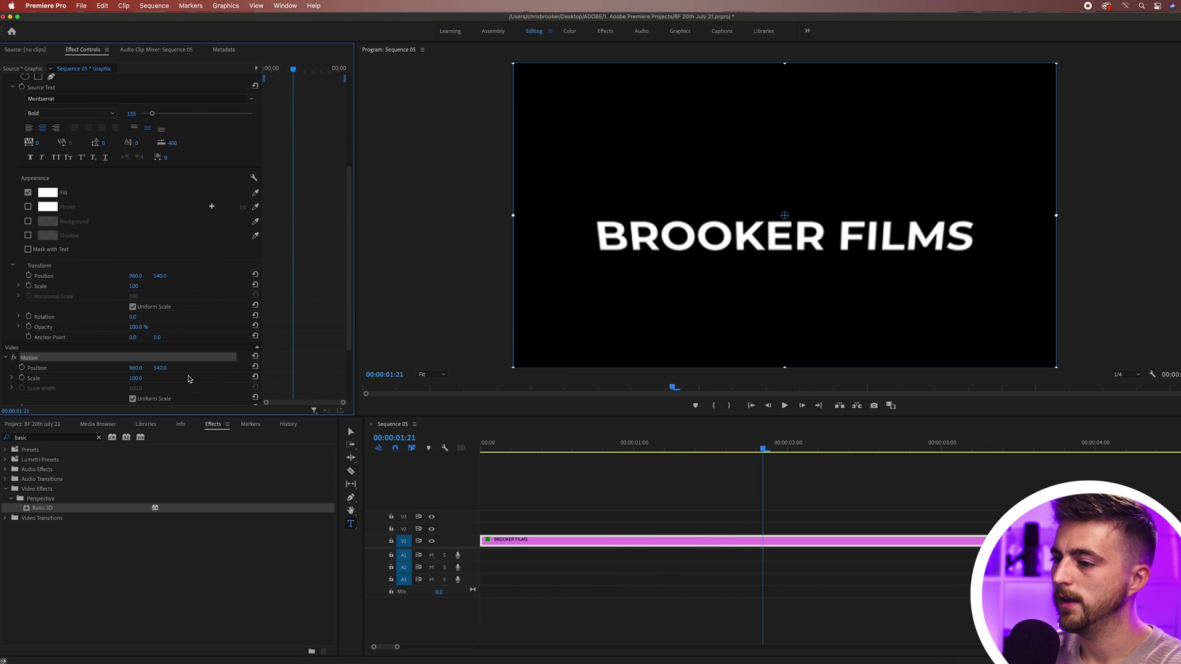
{"action": "left_click_drag", "start_coordinate": [162, 369], "coordinate": [106, 369]}
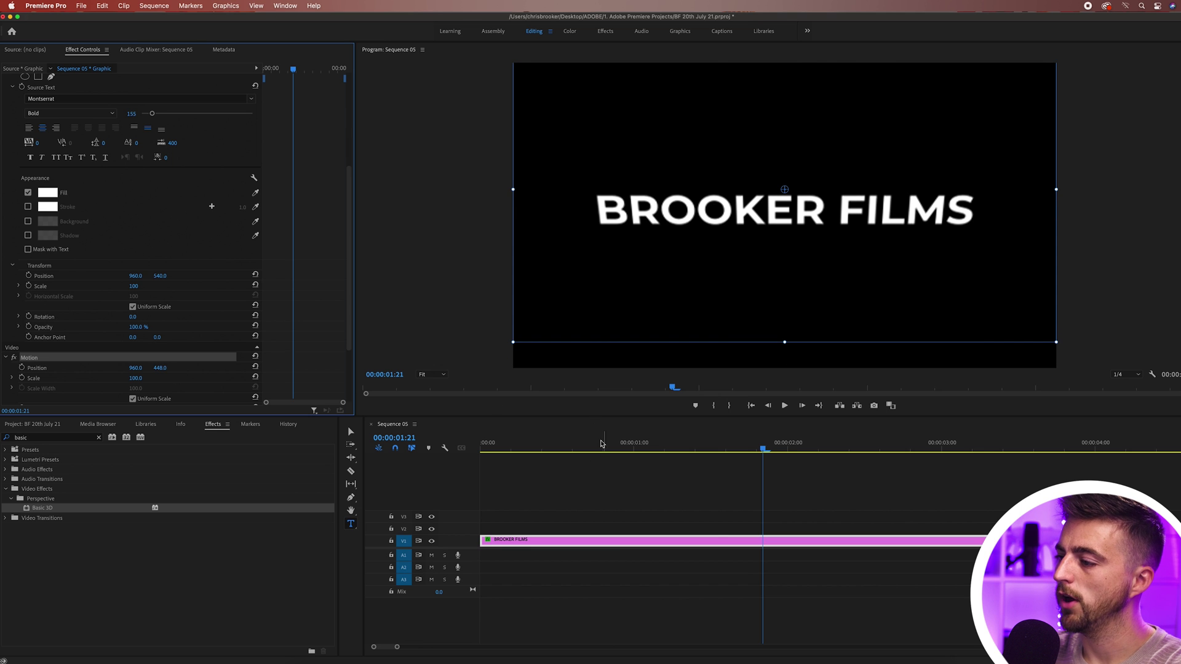
{"action": "left_click", "coordinate": [523, 486]}
{"action": "key", "text": "Home"}
{"action": "key", "text": "space"}
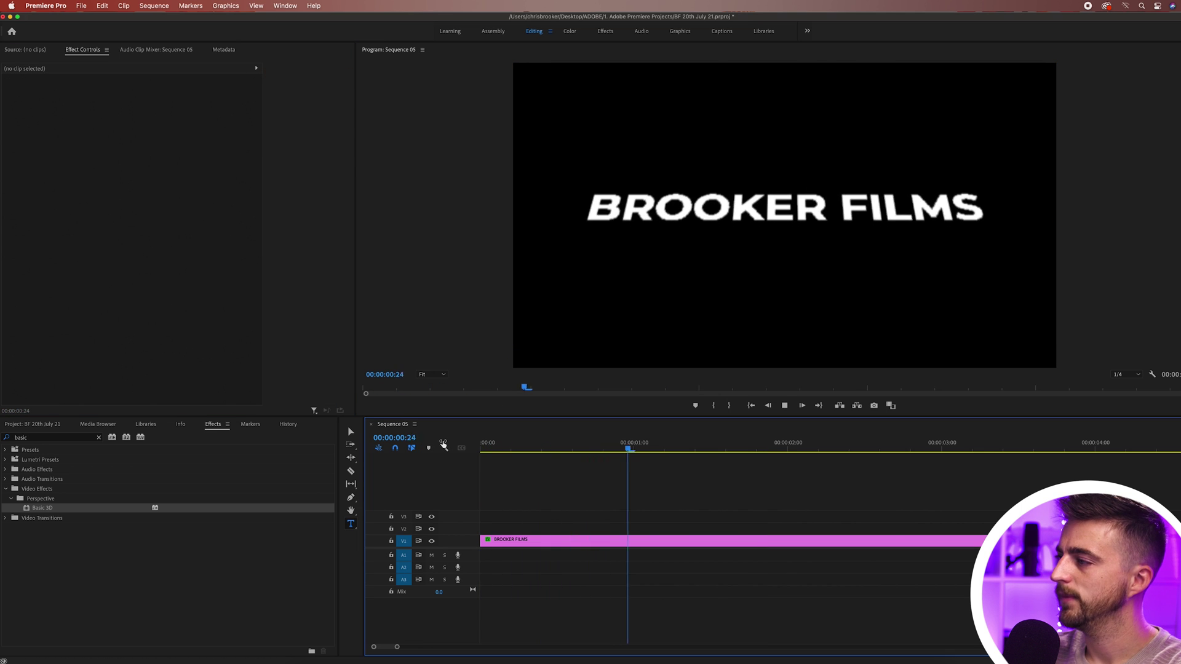
{"action": "key", "text": "space"}
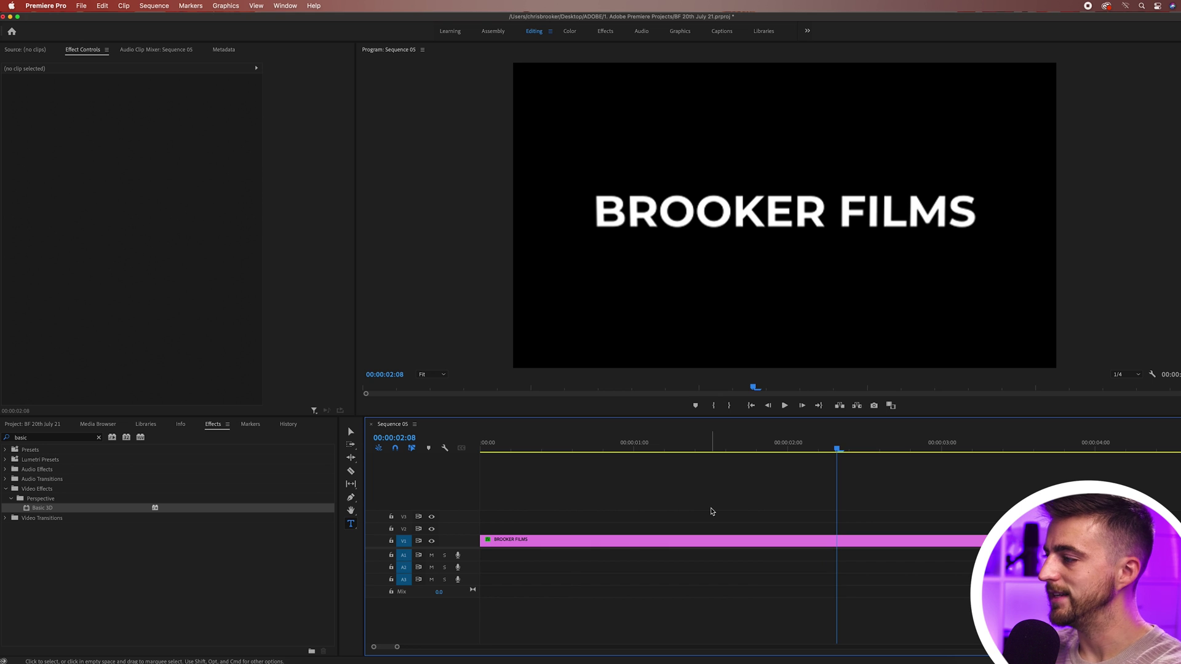
{"action": "key", "text": "minus"}
{"action": "key", "text": "minus"}
- Switch the Program monitor to Full resolution and play the title from the start
{"action": "left_click", "coordinate": [1124, 375]}
{"action": "left_click", "coordinate": [1124, 348]}
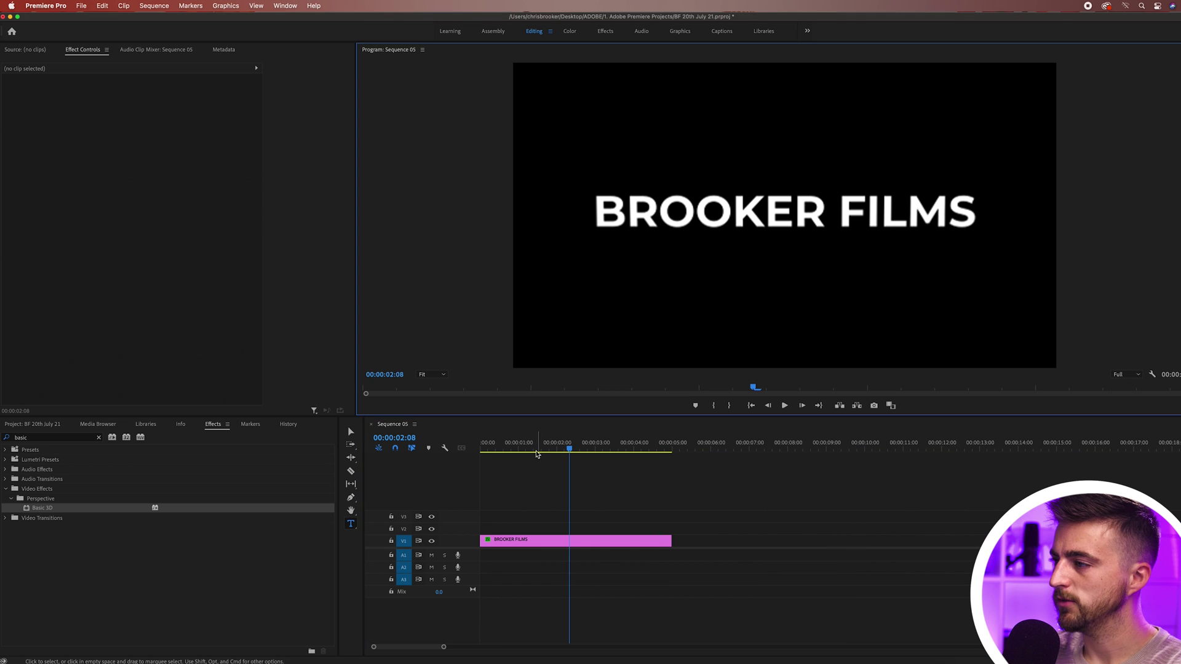
{"action": "left_click", "coordinate": [378, 462]}
{"action": "key", "text": "Home"}
{"action": "key", "text": "equal"}
{"action": "key", "text": "space"}
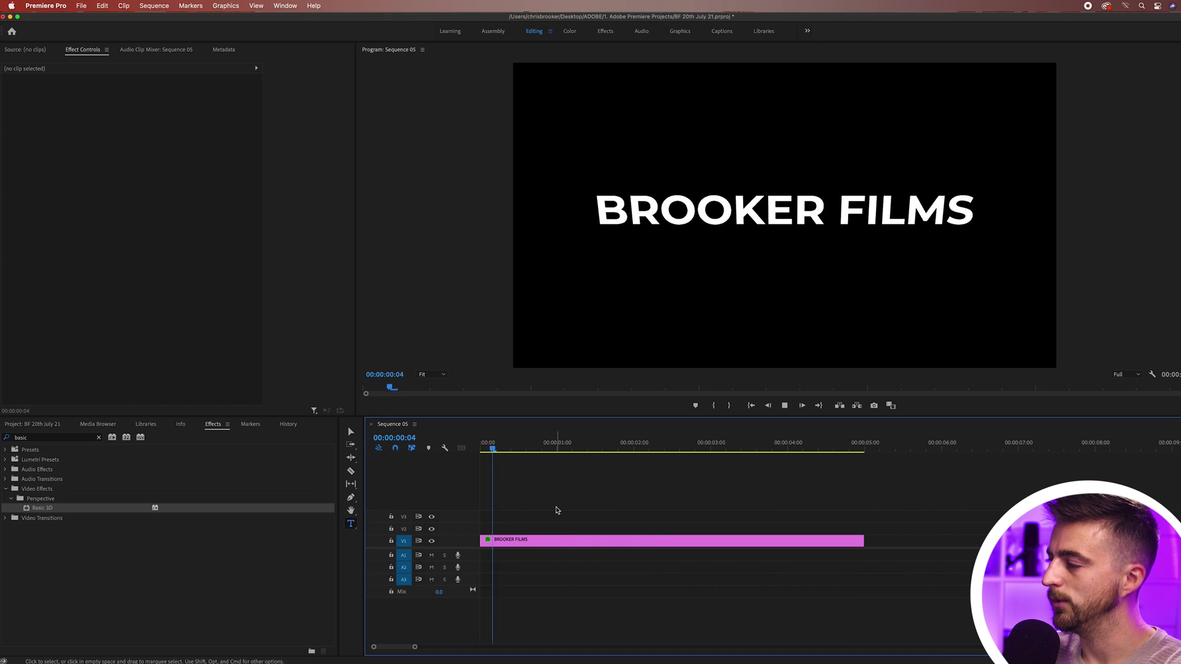